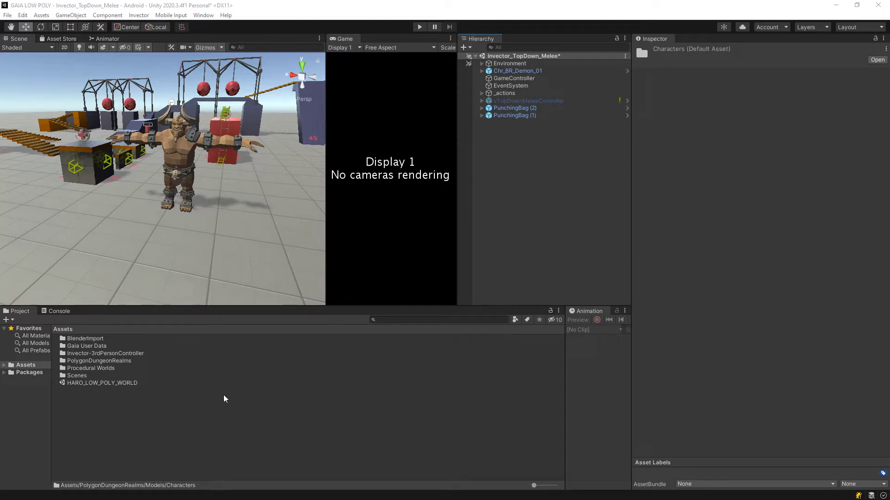
- Select the PolygonDungeonRealms folder and open its BlenderImport subfolder in the Project window
left_click(113, 364)
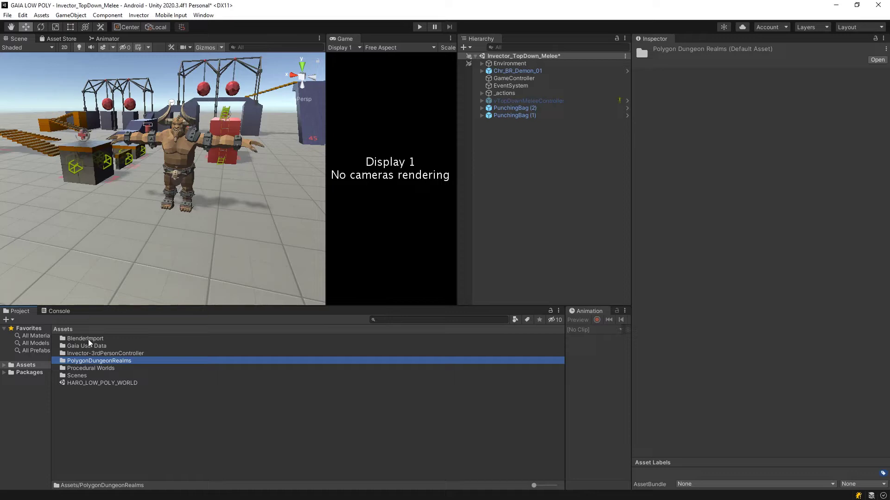
double_click(90, 343)
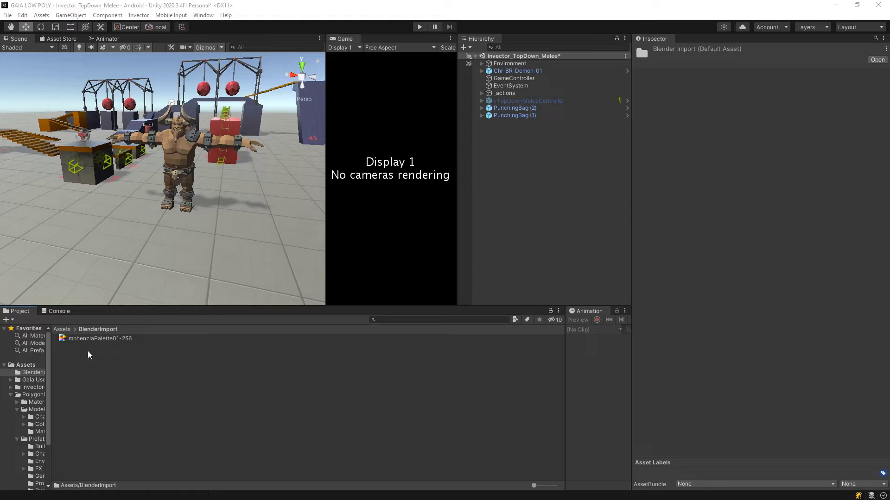
- Inspect the Characters and Character_BR model import settings, turning the preview to face forward
left_click(124, 361)
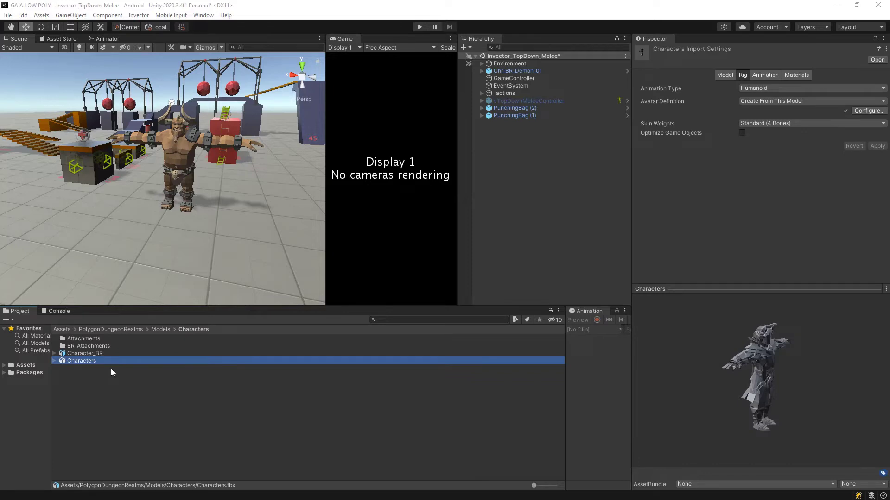
left_click(90, 356)
left_click_drag(635, 394, 704, 377)
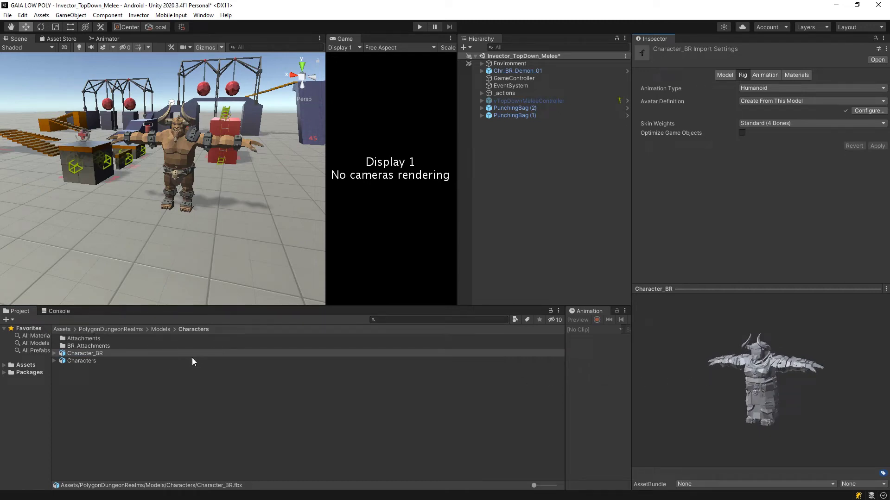
- Show the model folder in Explorer, open Characters, and select its full folder path
right_click(195, 384)
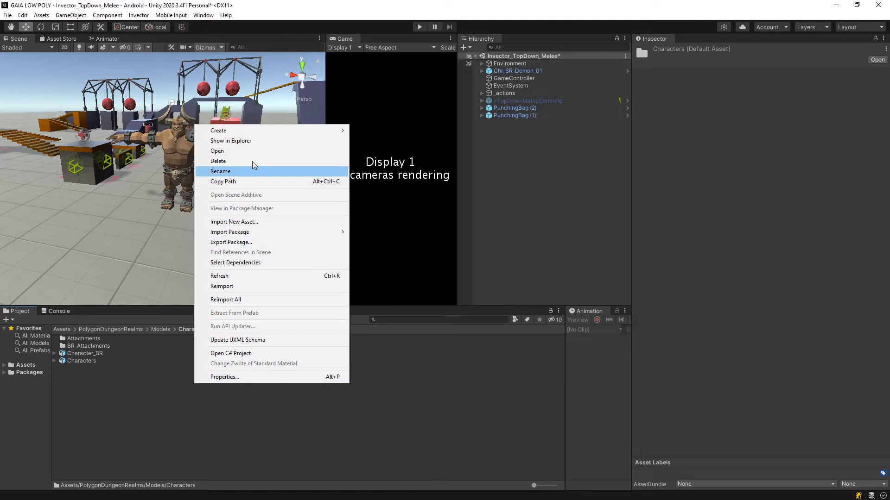
left_click(255, 140)
left_click(571, 275)
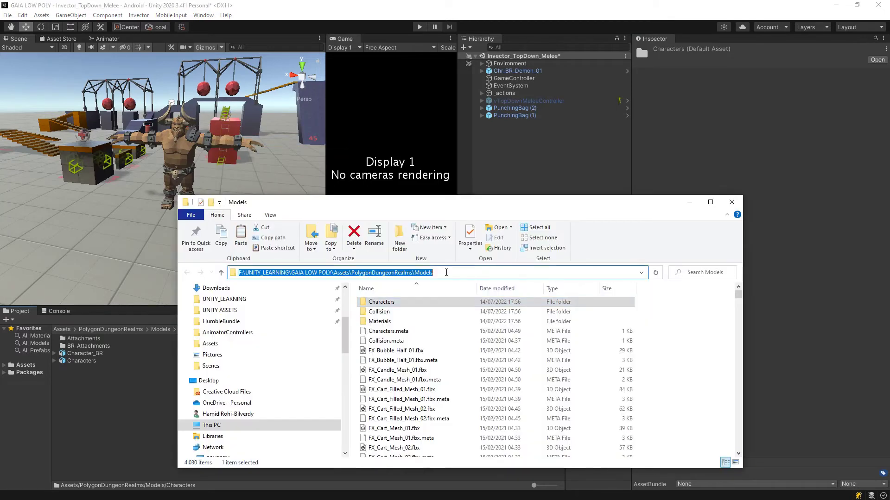
double_click(382, 302)
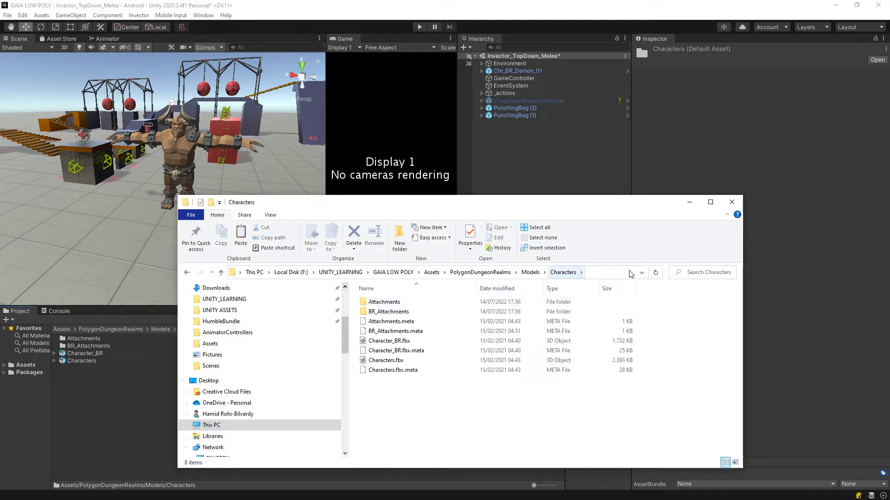
left_click(610, 274)
key("ctrl+c")
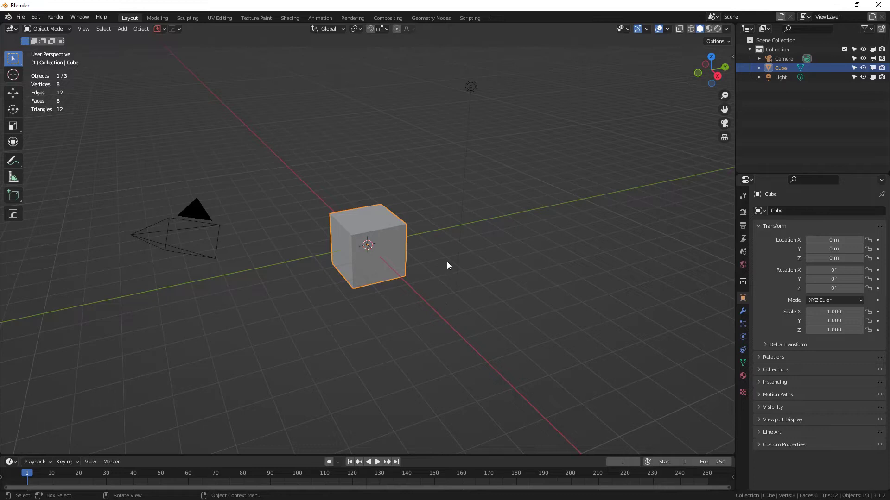
- Delete the default camera, cube and light from the Blender scene
key("a")
key("x")
left_click(447, 261)
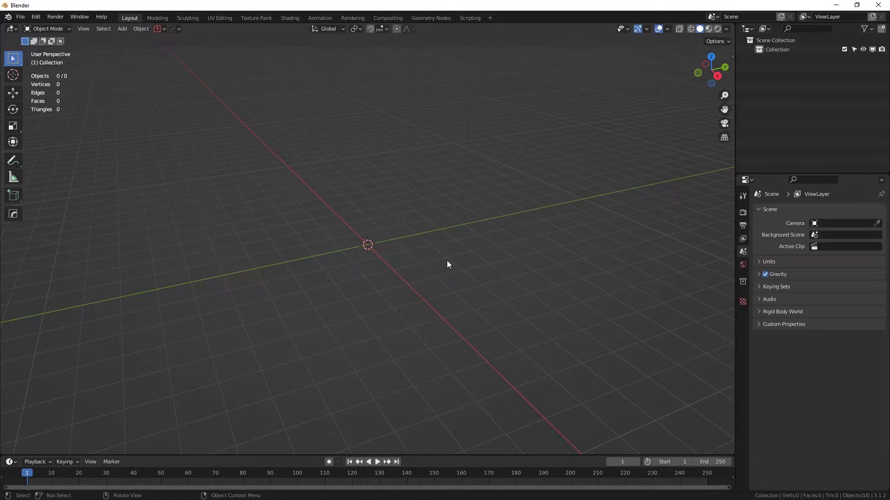
- Start an FBX import, paste the Unity Characters folder path, and choose Character_BR.fbx
left_click(20, 17)
mouse_move(63, 143)
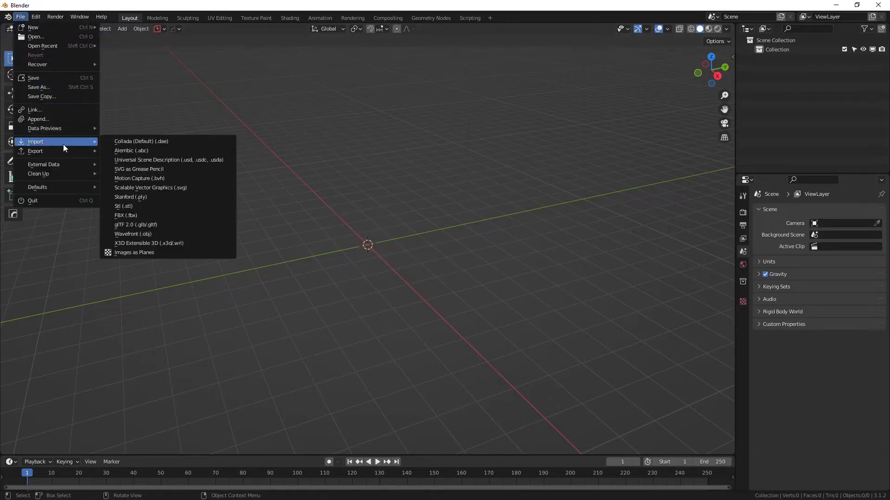
left_click(139, 215)
left_click(440, 107)
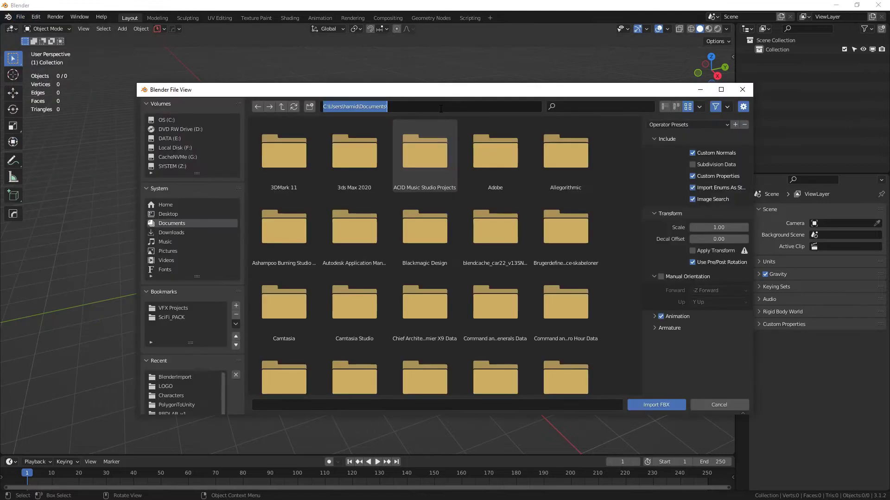
key("ctrl+v")
key("Return")
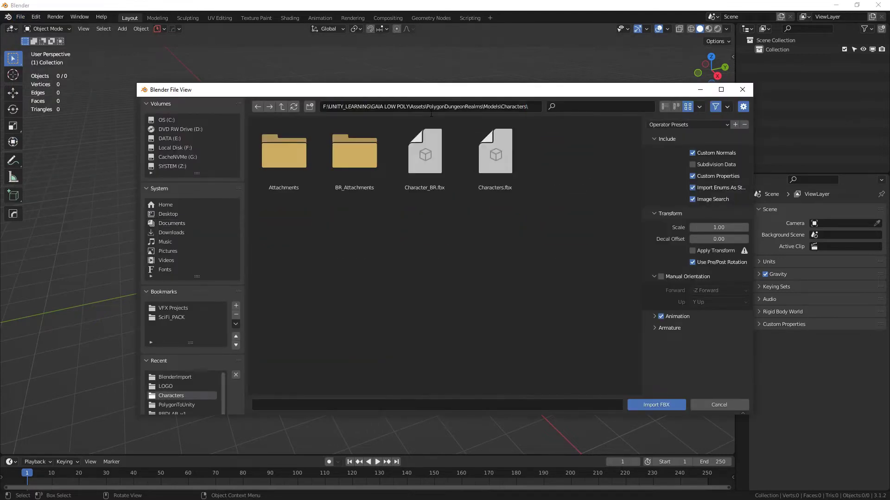
left_click(424, 153)
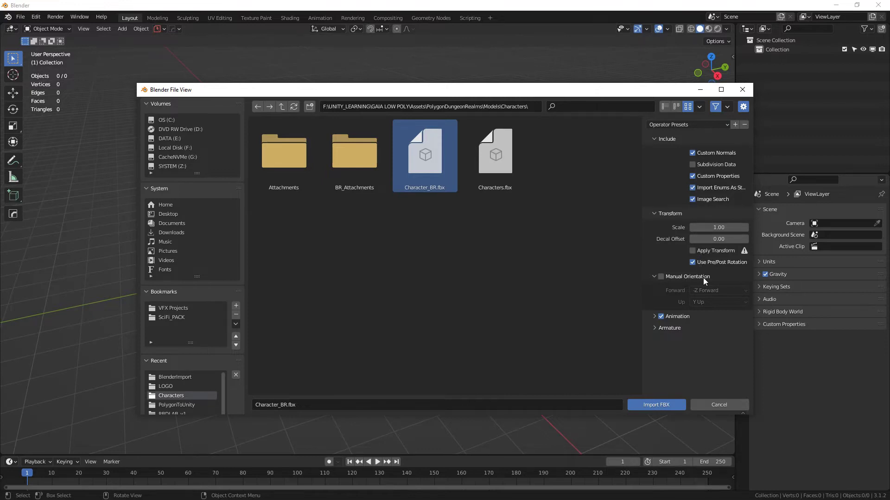
- Import Character_BR.fbx and clear all bone transforms in Pose Mode to get a T-pose
left_click(652, 404)
middle_click_drag(463, 313, 435, 257)
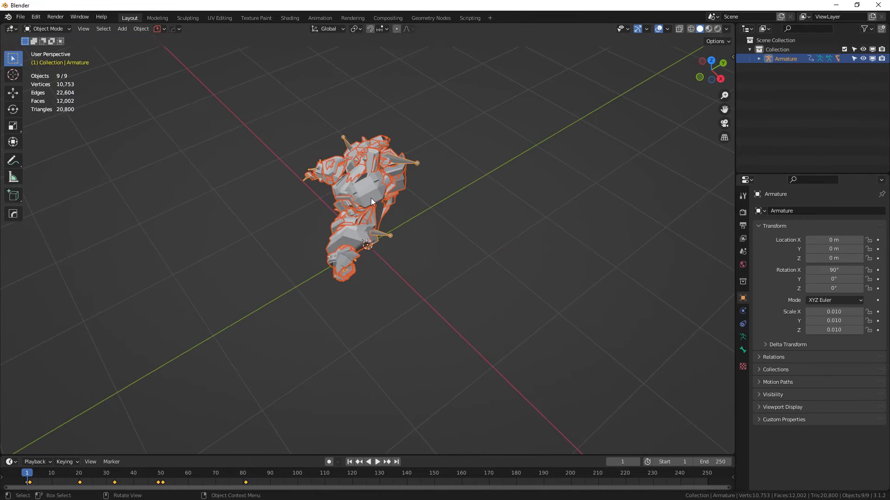
key("ctrl+Tab")
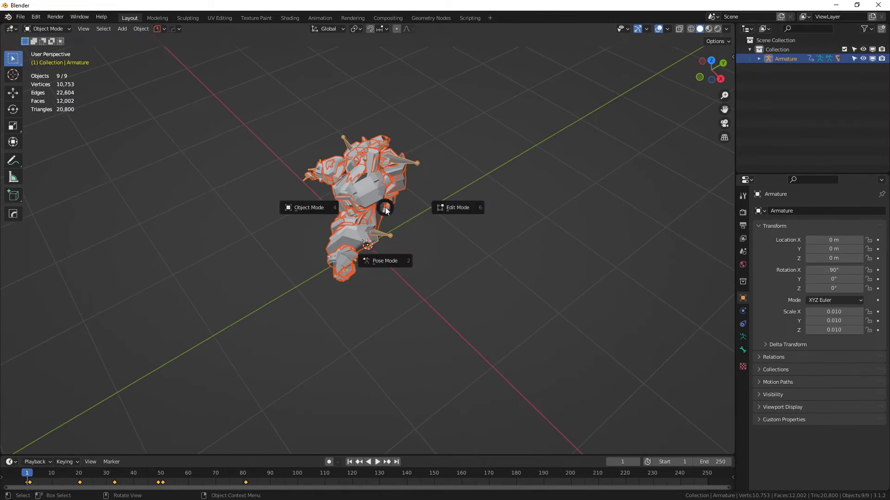
left_click(382, 258)
left_click(123, 28)
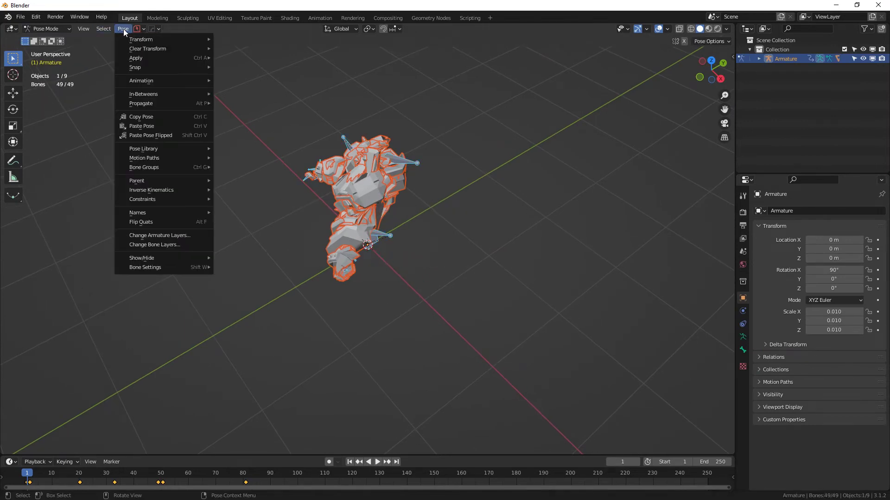
mouse_move(147, 49)
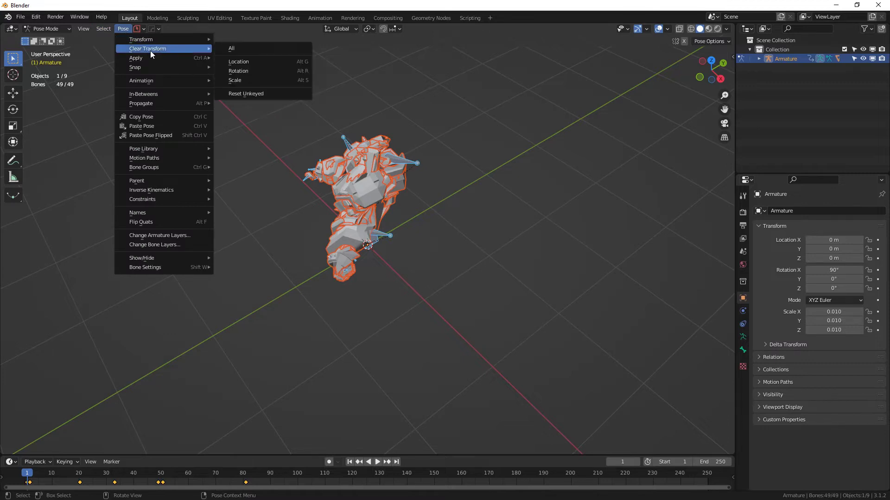
left_click(232, 51)
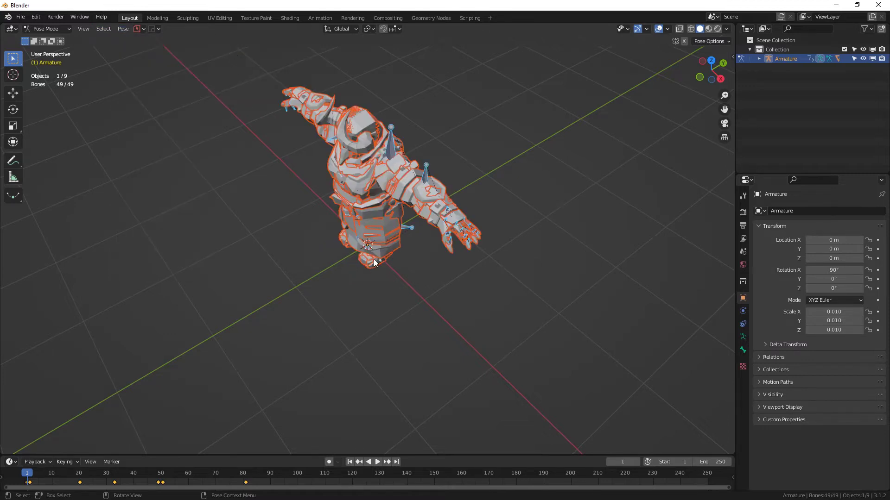
- Set the armature's X rotation to 0° in the sidebar
middle_click_drag(375, 263, 391, 215)
key("n")
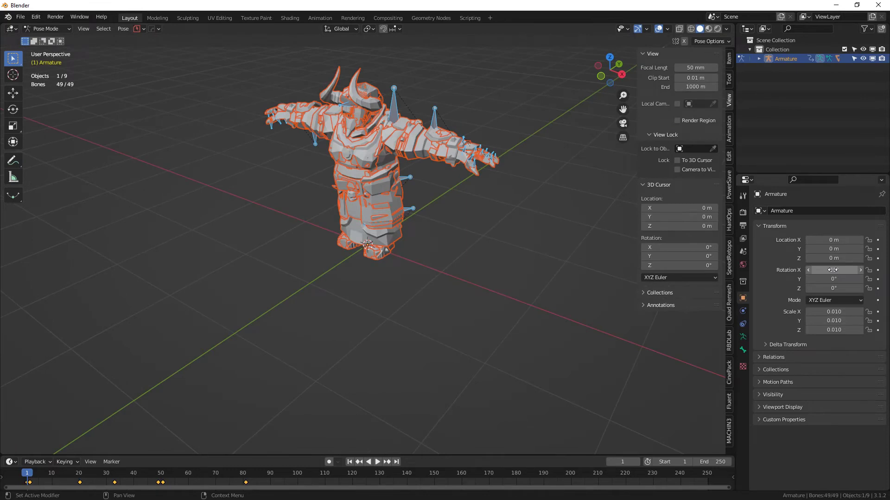
middle_click_drag(468, 247, 509, 248)
double_click(826, 270)
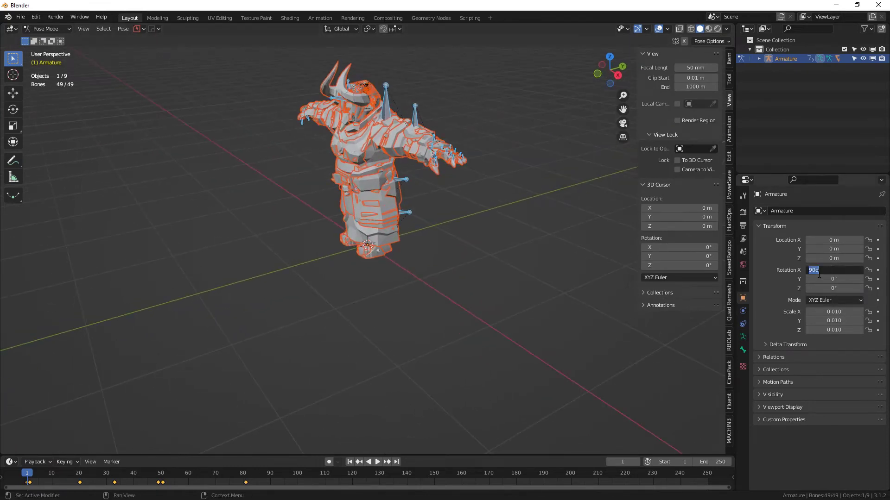
type("0")
key("Return")
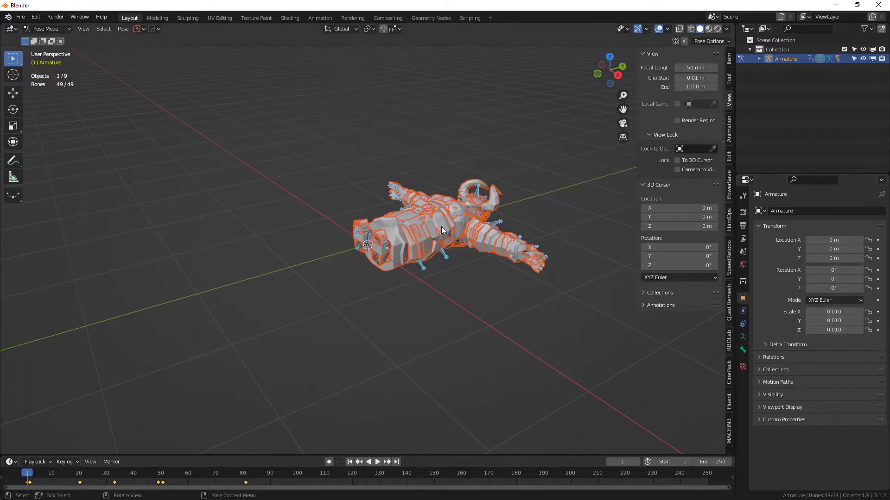
- In Object Mode apply all transforms, then set the armature's X rotation back to 90°
key("ctrl+Tab")
left_click(382, 227)
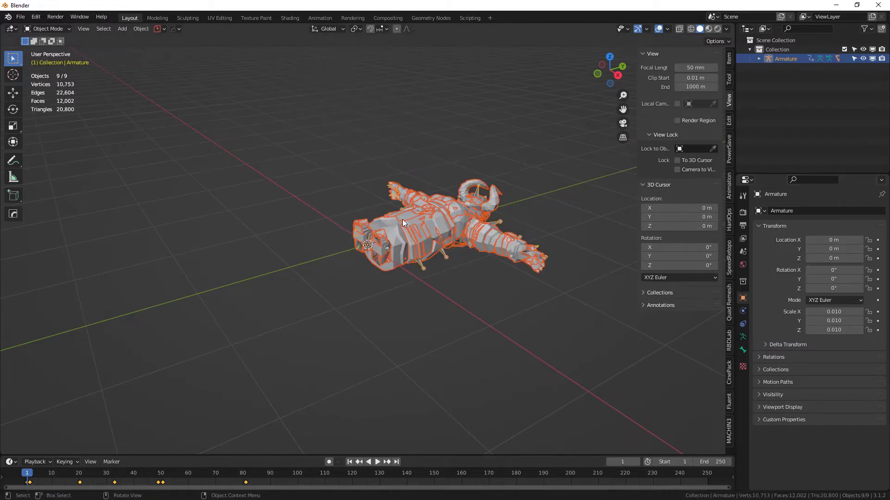
key("ctrl+a")
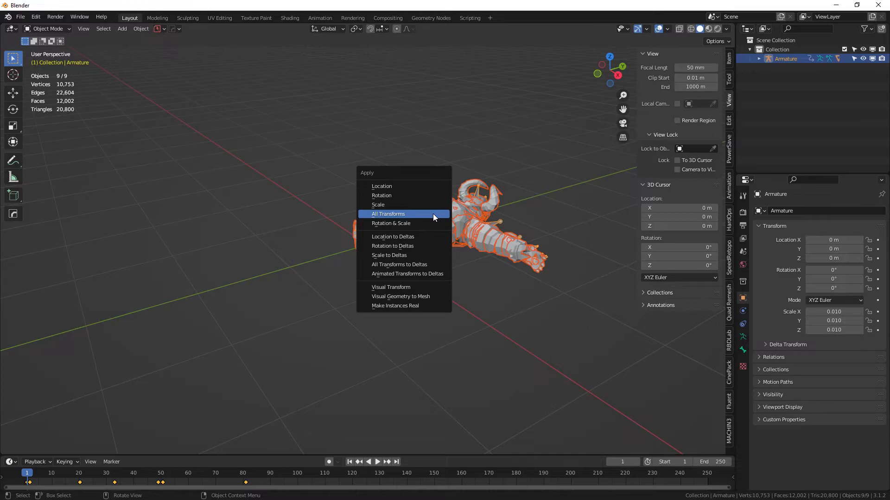
left_click(433, 213)
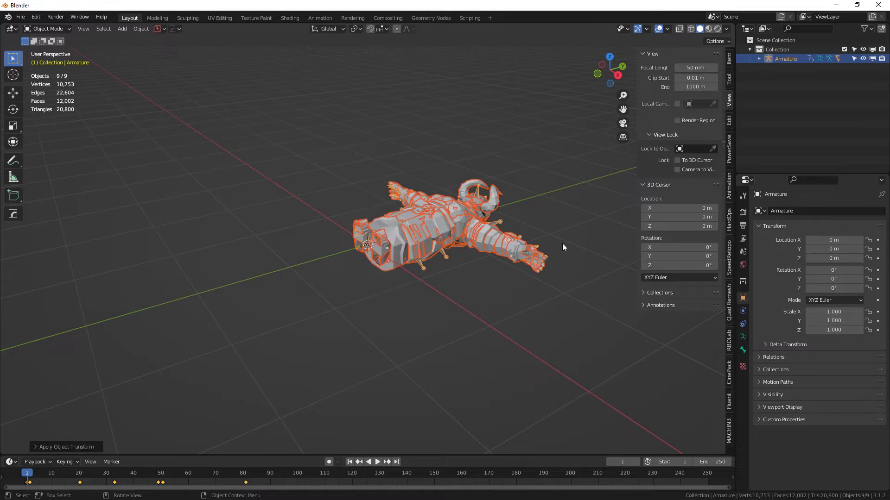
left_click(834, 270)
type("90")
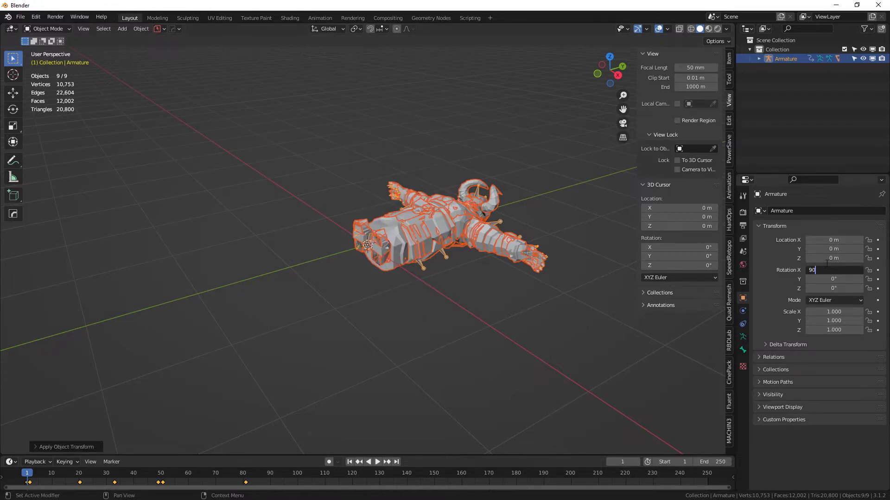
key("Return")
middle_click_drag(579, 176, 629, 171)
left_click(758, 58)
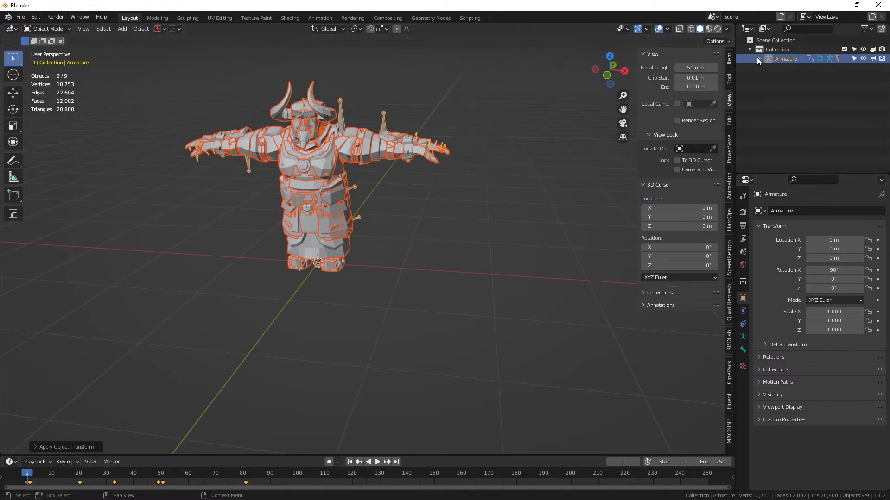
- Delete the seven Chr_Dwarf meshes, keeping Chr_Demon_01, and split the 3D view in two
left_click(794, 105)
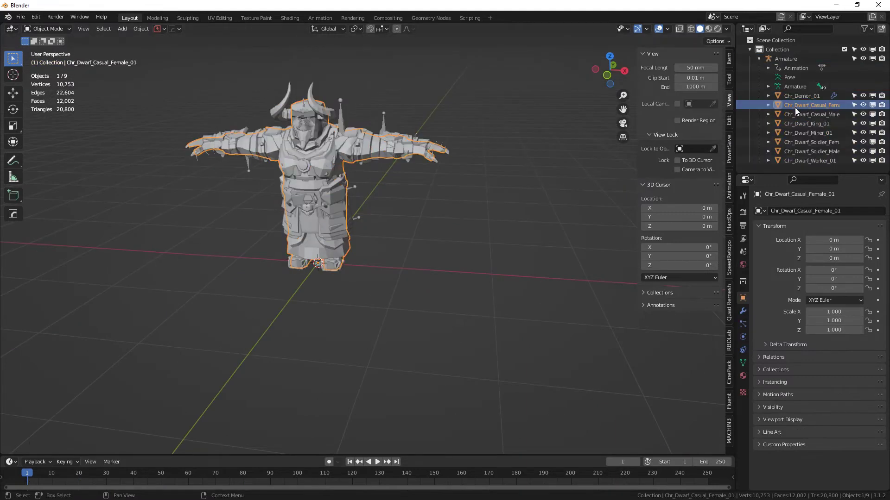
left_click(792, 158, "shift")
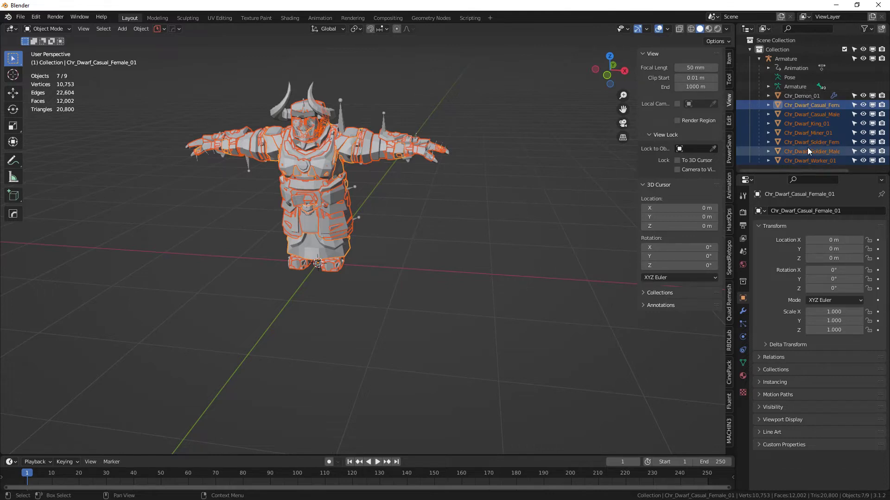
key("x")
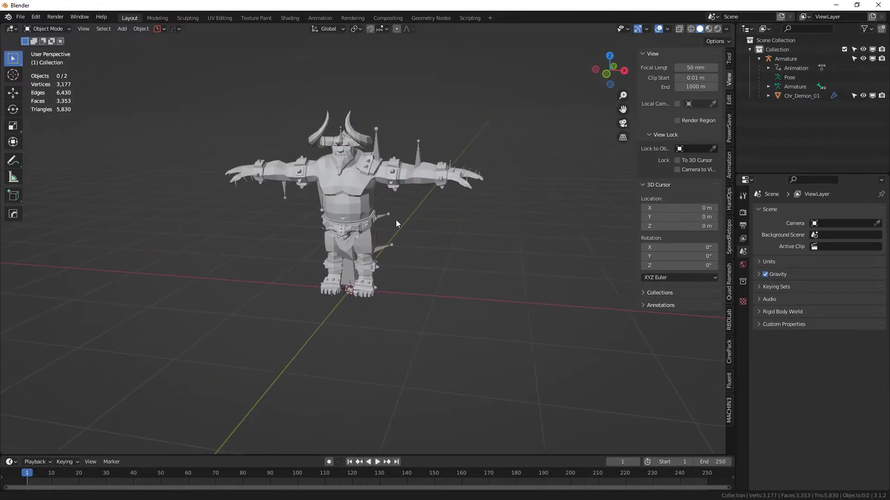
left_click_drag(734, 24, 310, 41)
- In the Shader Editor, delete the old texture and normal map nodes and paste the palette texture node
key("shift+F3")
left_click(107, 205)
key("Home")
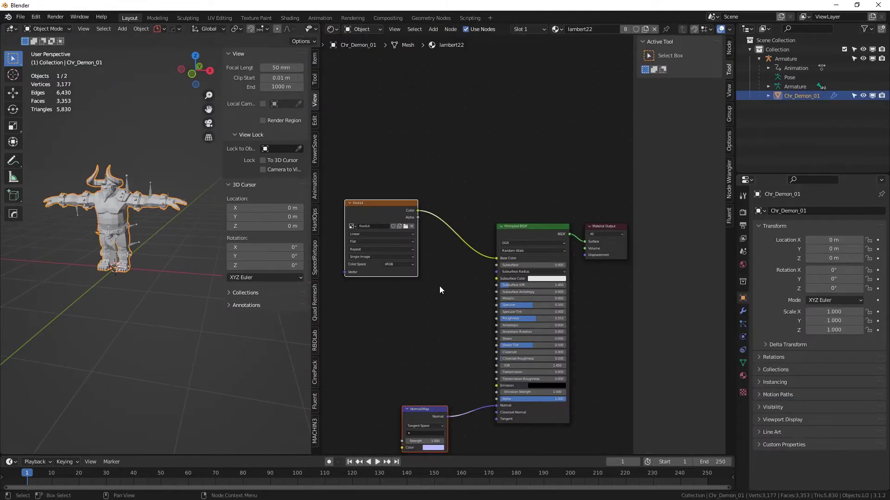
key("x")
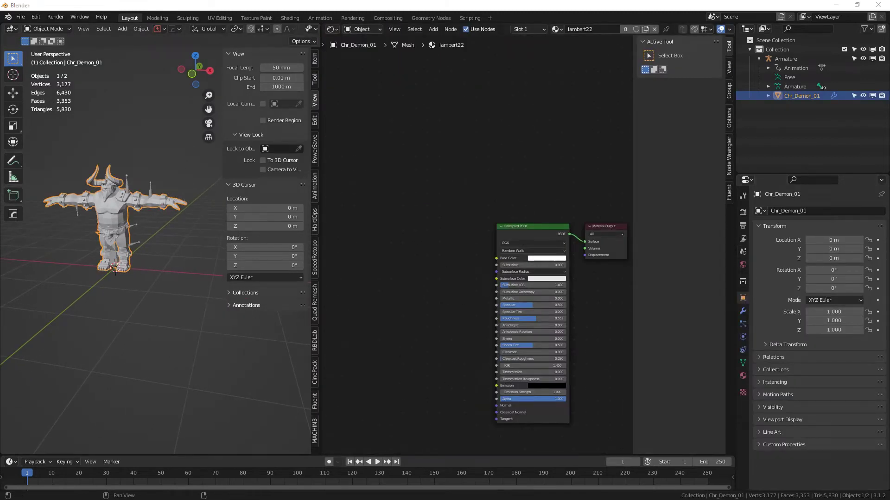
key("ctrl+v")
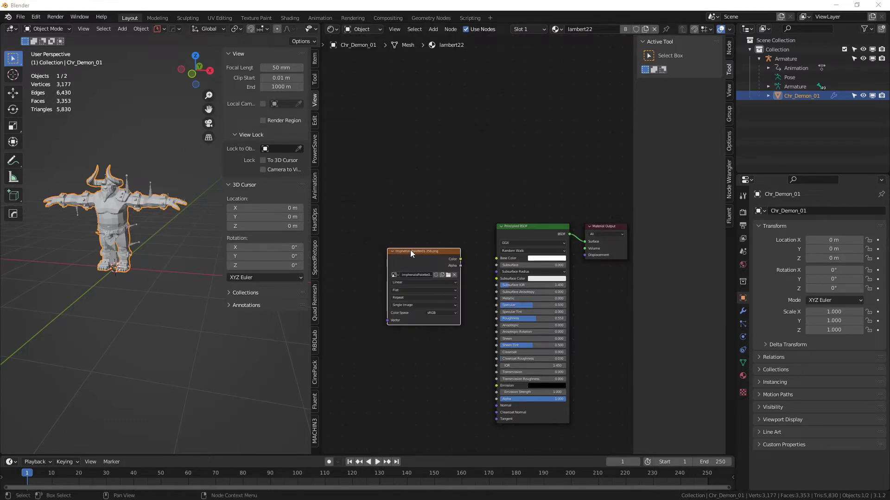
left_click(398, 233)
- Connect the palette Color to Base Color and set its interpolation to Closest
scroll(185, 29, "down", 3)
left_click(294, 29)
key("n")
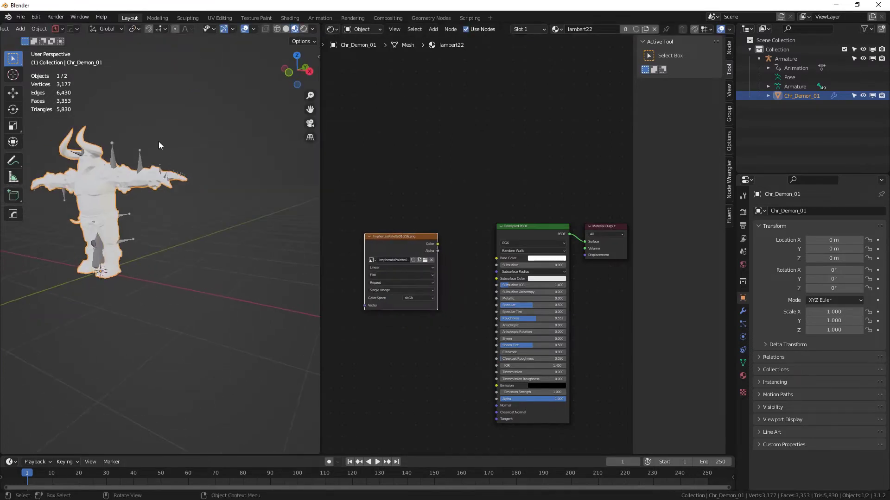
left_click_drag(437, 244, 499, 261)
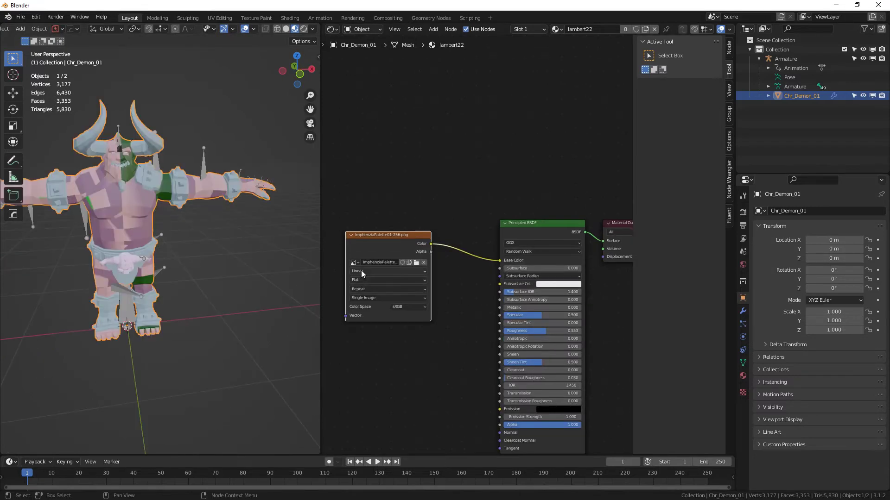
left_click(362, 271)
left_click(366, 285)
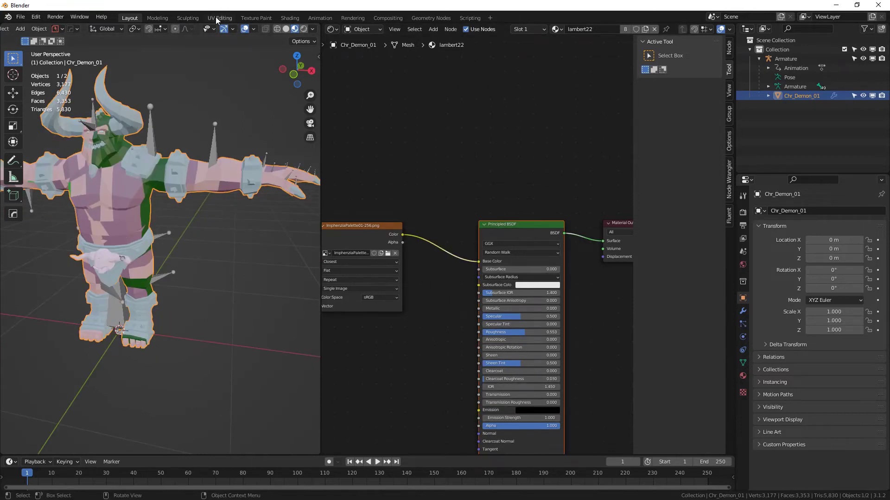
- In the UV Editing workspace, frame the demon and set viewport shading colour to Texture
left_click(217, 17)
key("KP_Decimal")
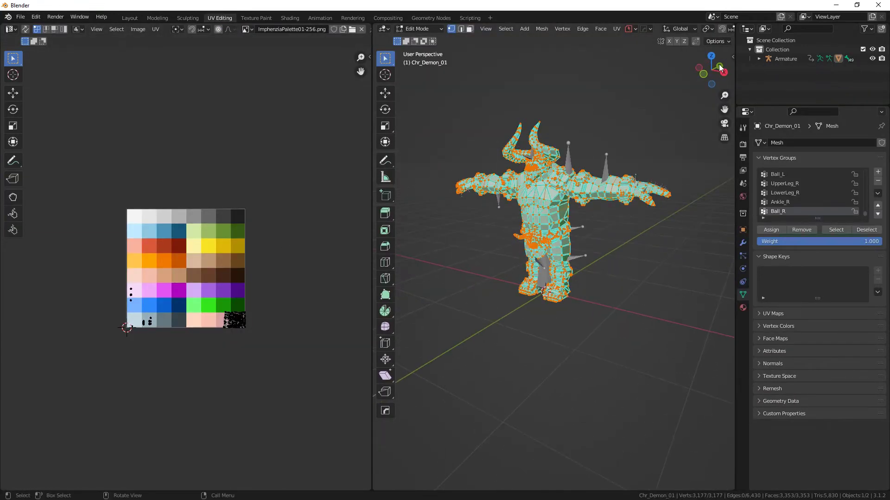
scroll(729, 32, "down", 5)
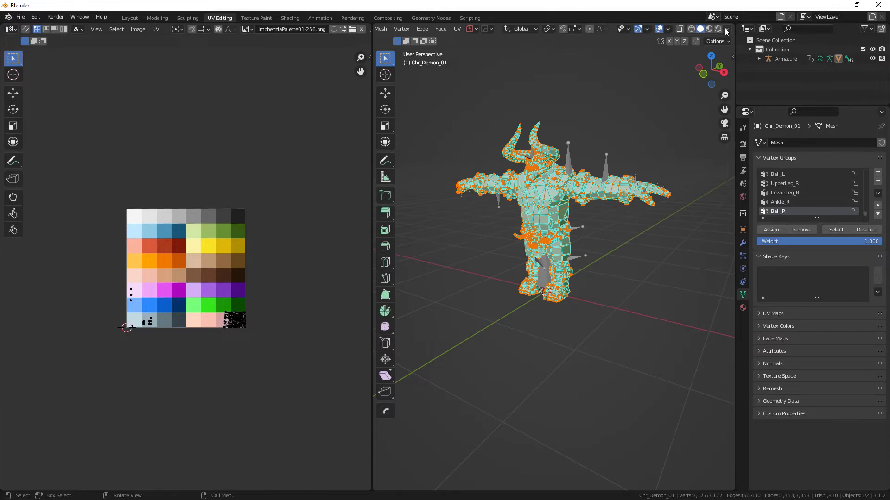
left_click(726, 29)
left_click(758, 155)
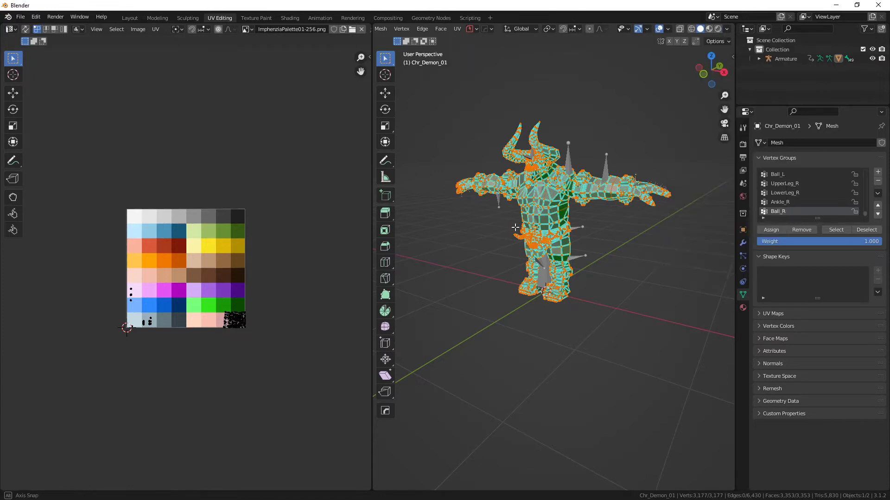
middle_click_drag(515, 222, 554, 224)
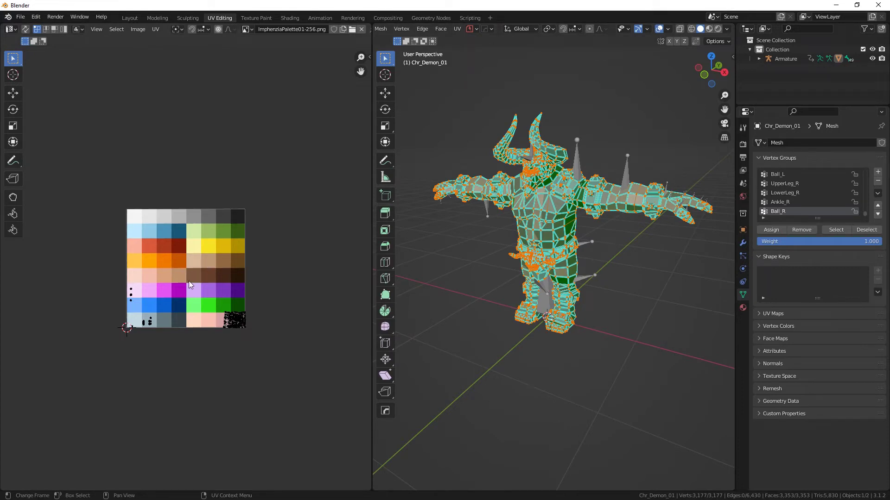
- Scale all UVs to 0 and move the point onto a yellow palette cell
key("a")
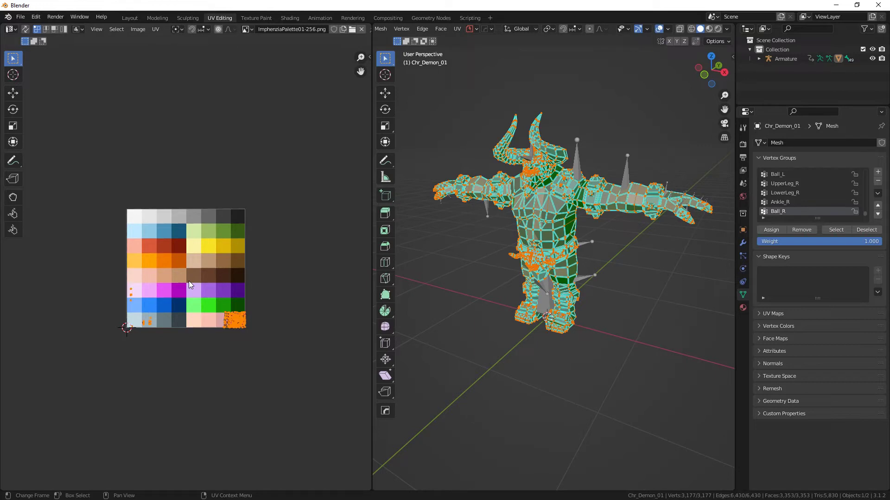
key("s")
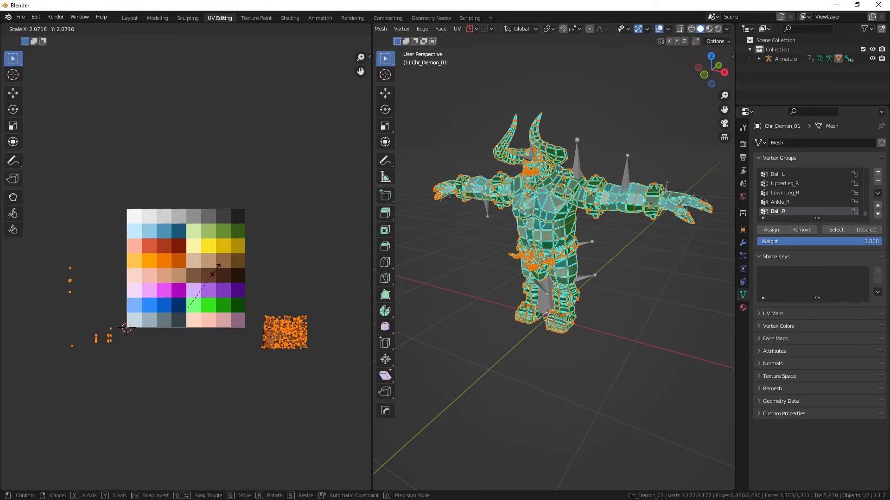
key("0")
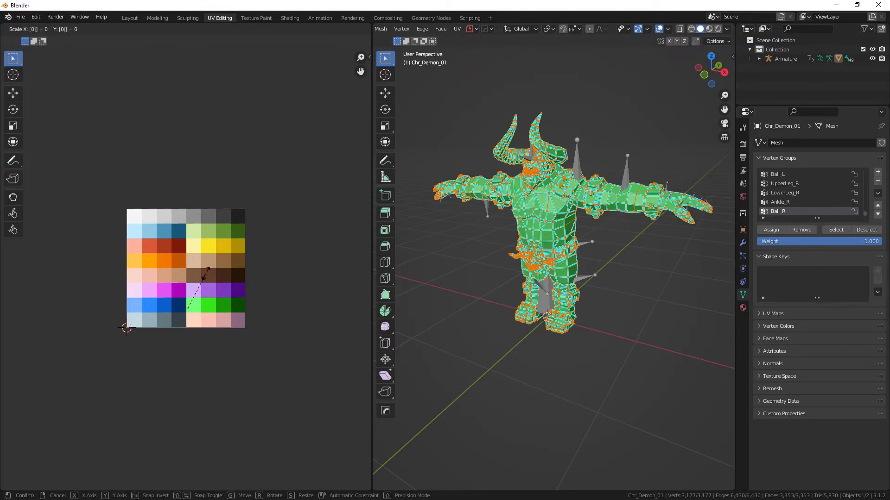
key("Return")
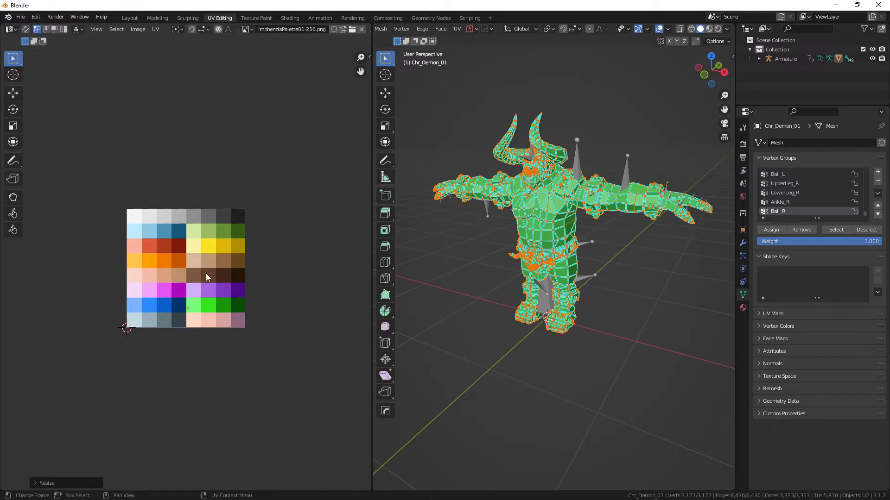
middle_click_drag(535, 264, 481, 264)
scroll(206, 343, "up", 2)
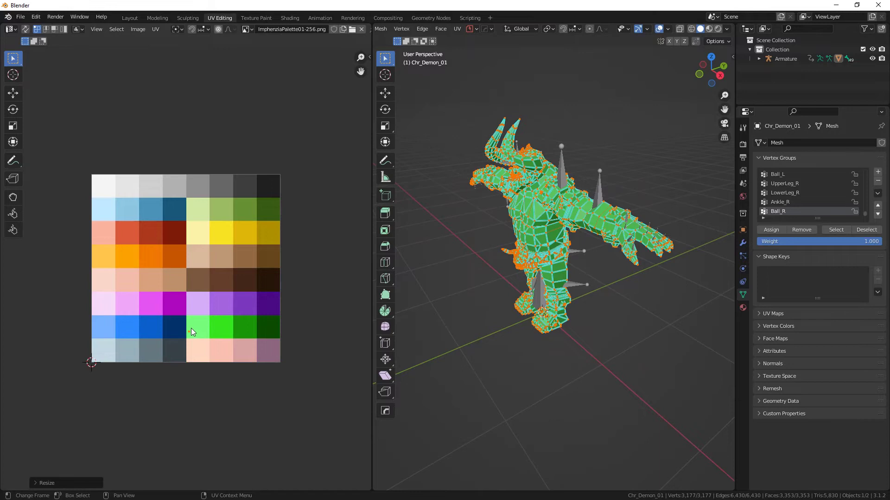
key("g")
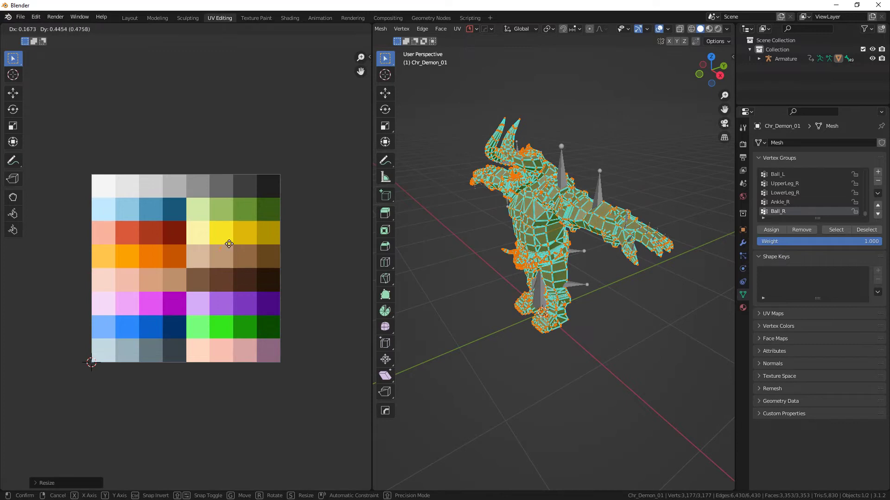
left_click(229, 230)
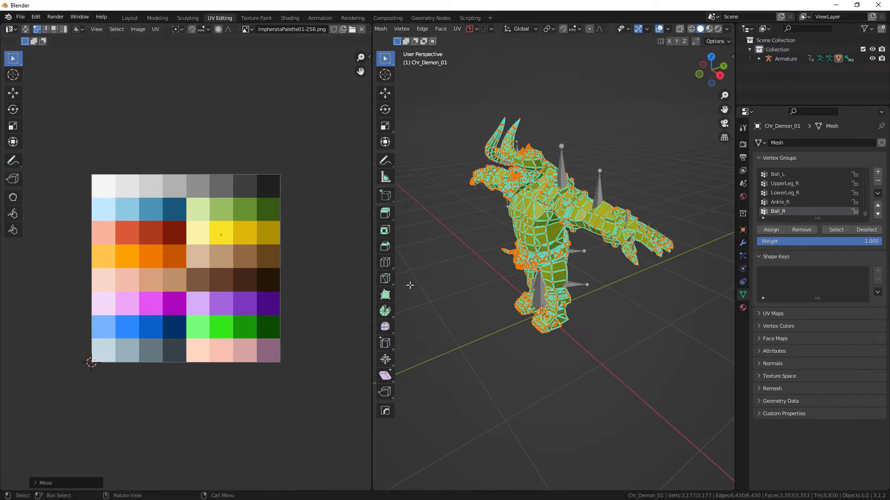
middle_click_drag(468, 280, 533, 285)
- Return the demon to Object Mode
key("ctrl+Tab")
left_click(489, 239)
scroll(658, 29, "down", 5)
left_click(669, 28)
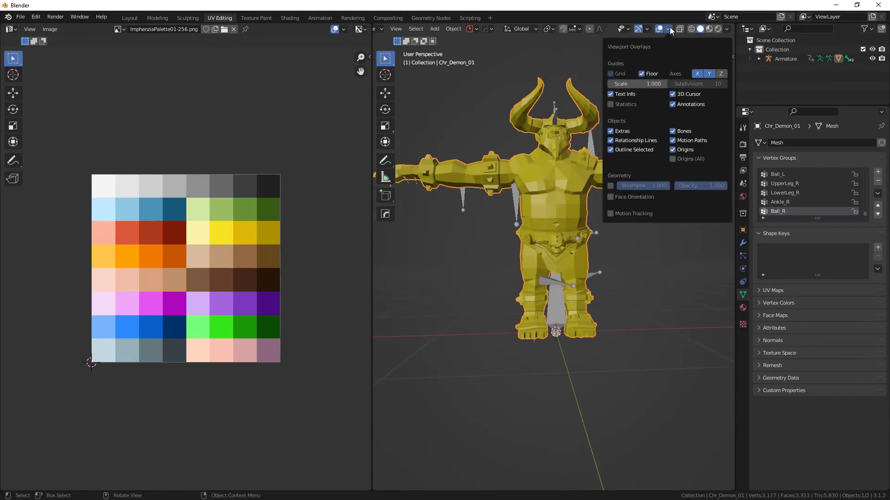
- Hide the armature bones in the overlays and enter Edit Mode on the demon
left_click(679, 132)
mouse_move(552, 204)
middle_mouse_down()
mouse_move(555, 218)
mouse_move(536, 204)
mouse_move(553, 214)
middle_mouse_up()
key("ctrl+Tab")
left_click(637, 217)
scroll(547, 204, "up", 3)
scroll(542, 204, "down", 2)
- Box-select the belly faces and grow the selection twice over the torso and shoulders
left_click_drag(512, 210, 610, 232)
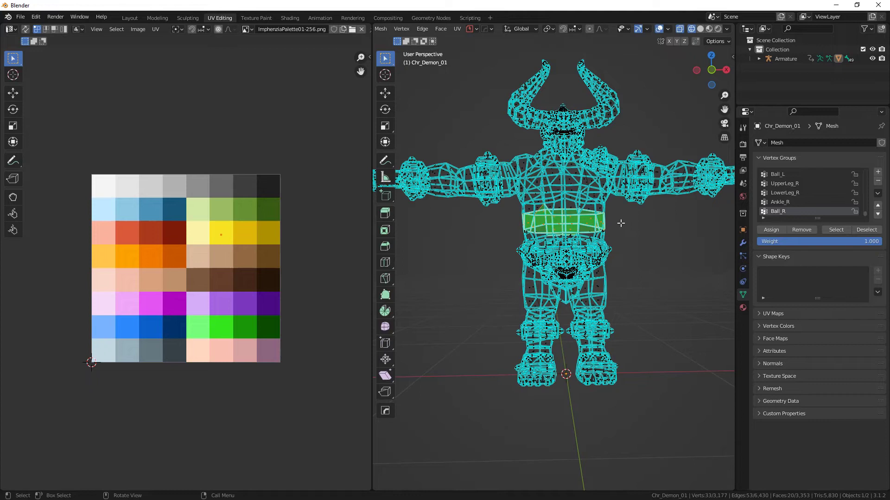
key("ctrl")
key("ctrl+KP_Add")
key("ctrl+KP_Add")
key("ctrl+KP_Add")
key("ctrl+KP_Add")
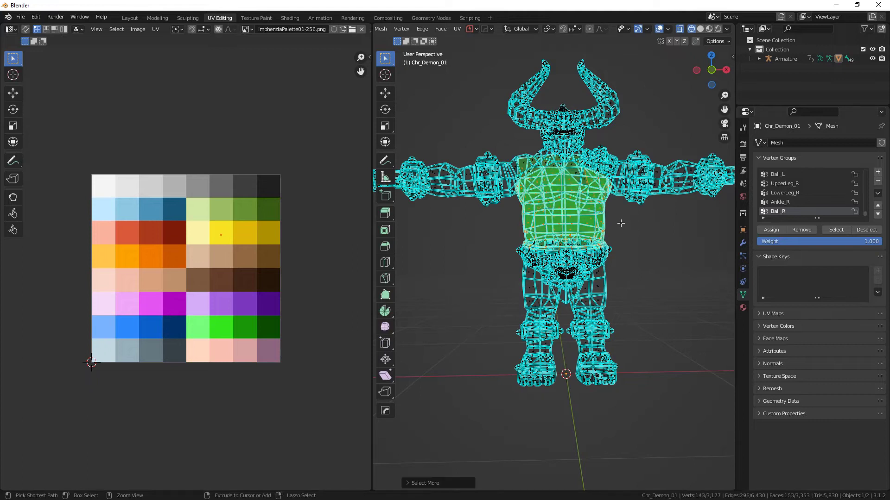
key("ctrl+KP_Add")
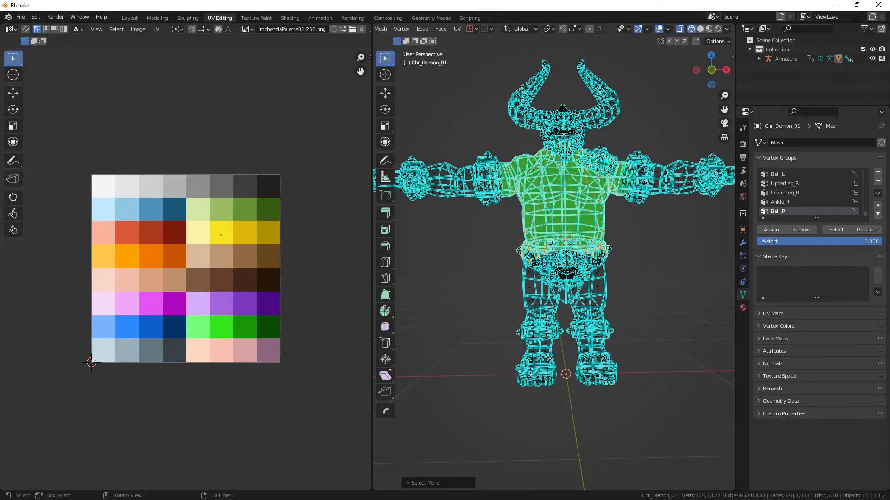
middle_click_drag(600, 250, 562, 195)
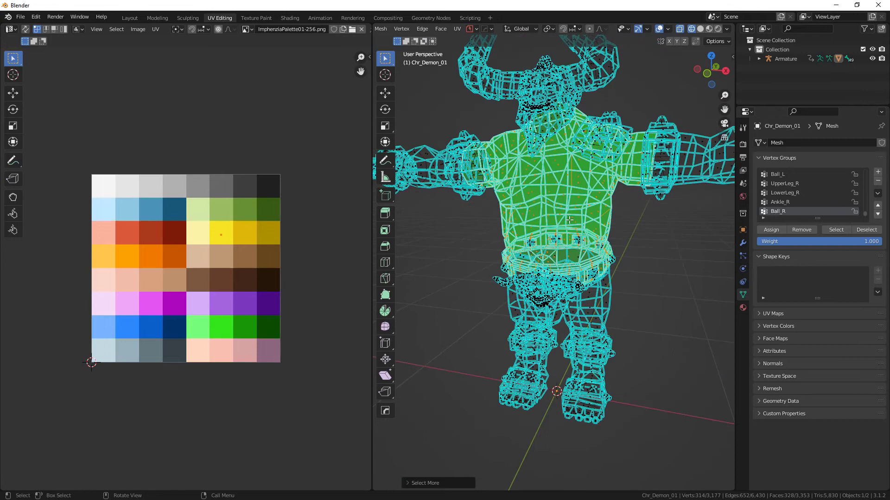
middle_click_drag(574, 220, 568, 220)
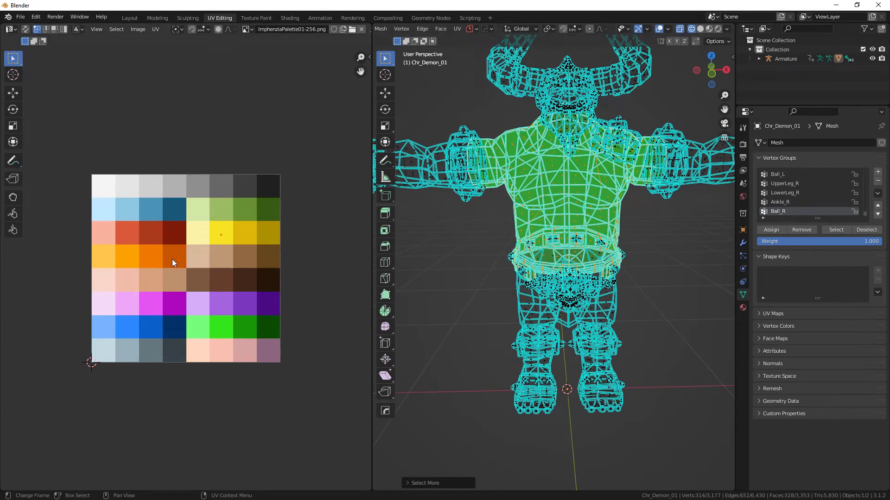
- Move the selected faces' UV point onto a green palette cell
key("g")
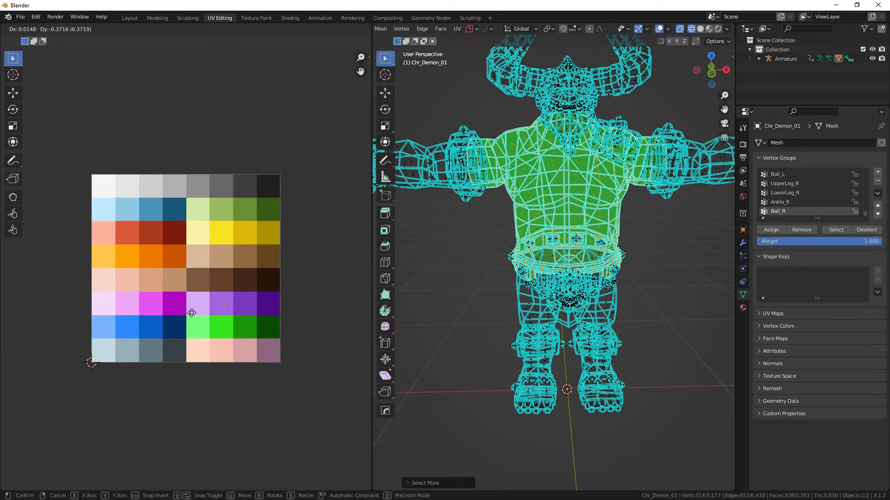
left_click(220, 240)
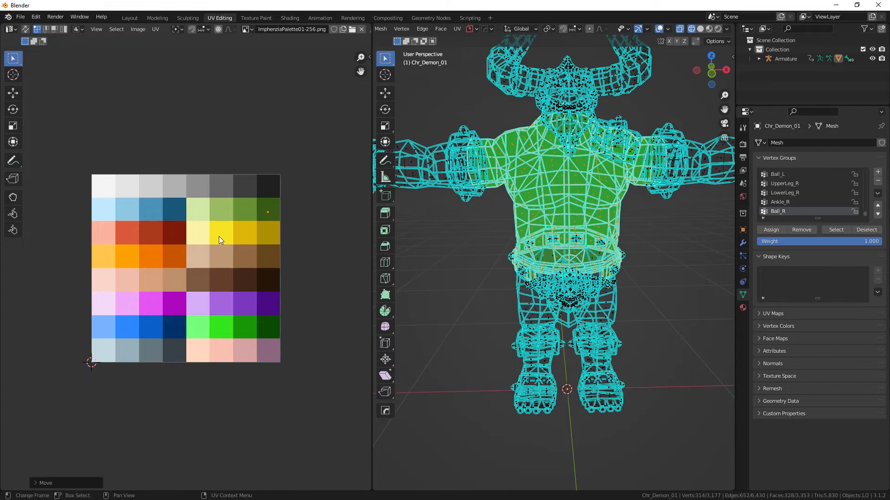
mouse_move(581, 180)
middle_mouse_down()
mouse_move(532, 205)
mouse_move(424, 204)
mouse_move(574, 223)
mouse_move(562, 253)
mouse_move(578, 228)
mouse_move(591, 252)
middle_mouse_up()
key("ctrl+Tab")
- Return to Object Mode with material shading and switch back to the Layout workspace
left_click(501, 192)
key("shift+z")
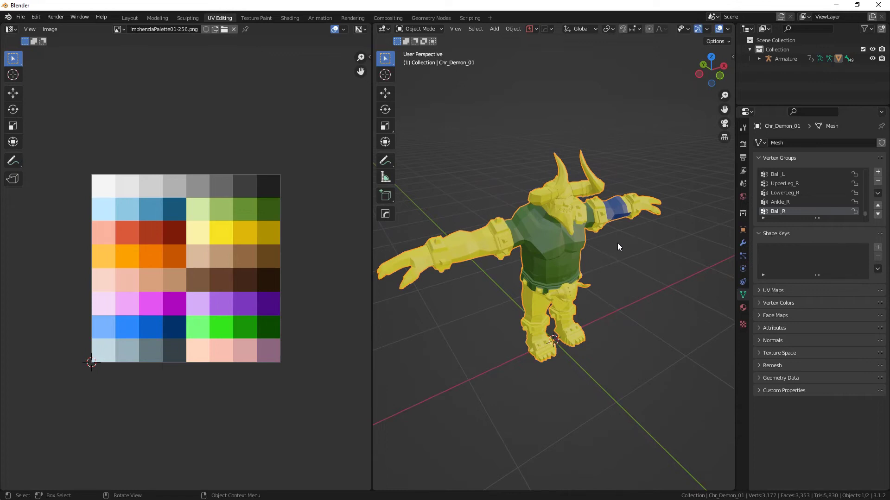
key("ctrl+Page_Up")
key("ctrl+Page_Up")
key("ctrl+Page_Up")
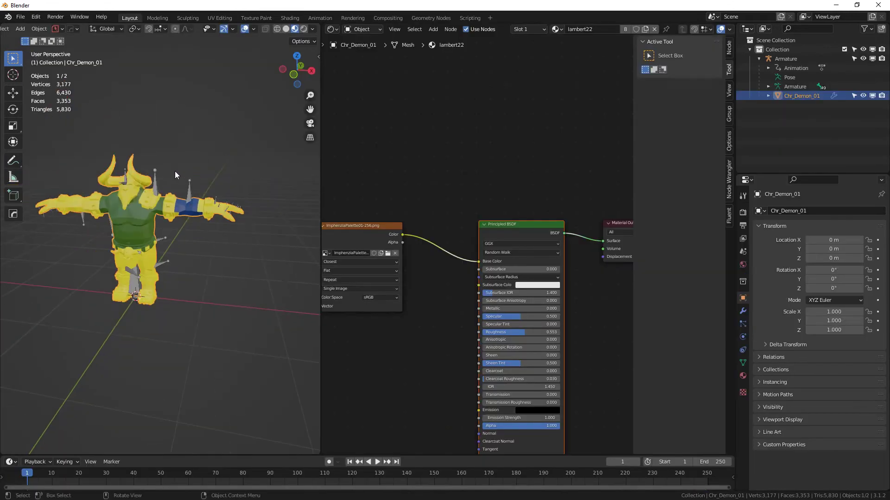
- Box-select both the armature and the demon mesh ready for export
left_click_drag(73, 136, 290, 328)
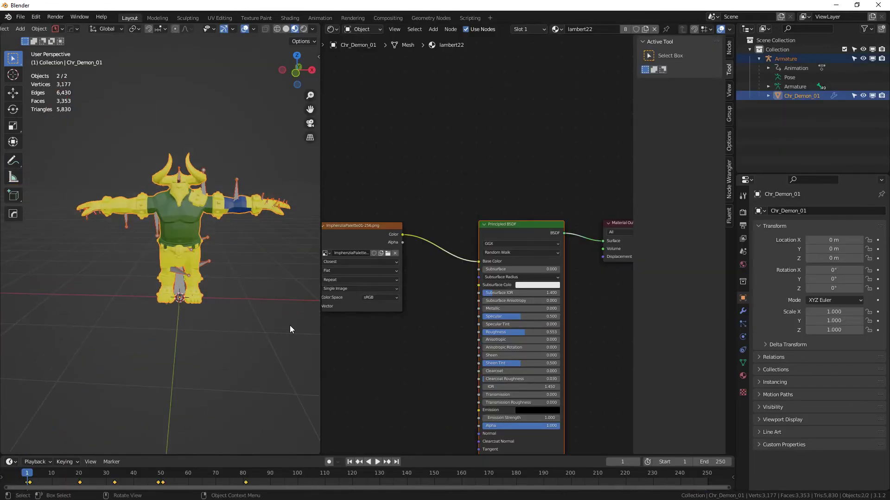
left_click(20, 16)
mouse_move(65, 132)
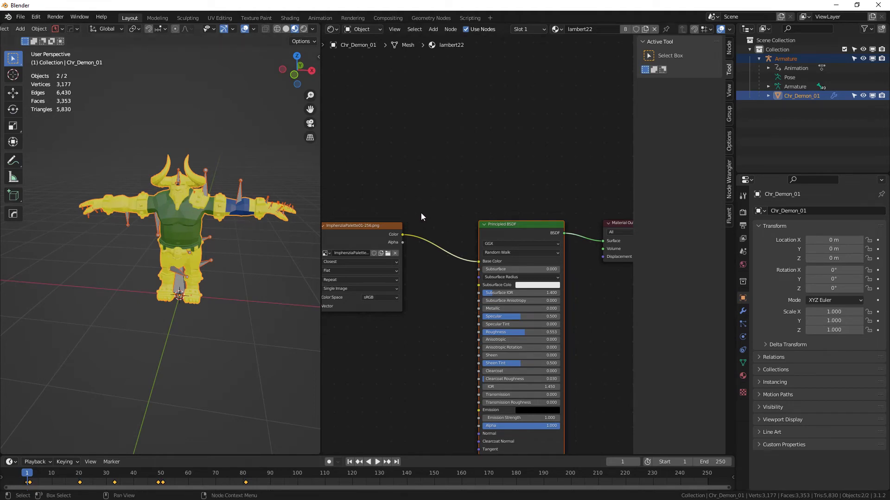
left_click(394, 211)
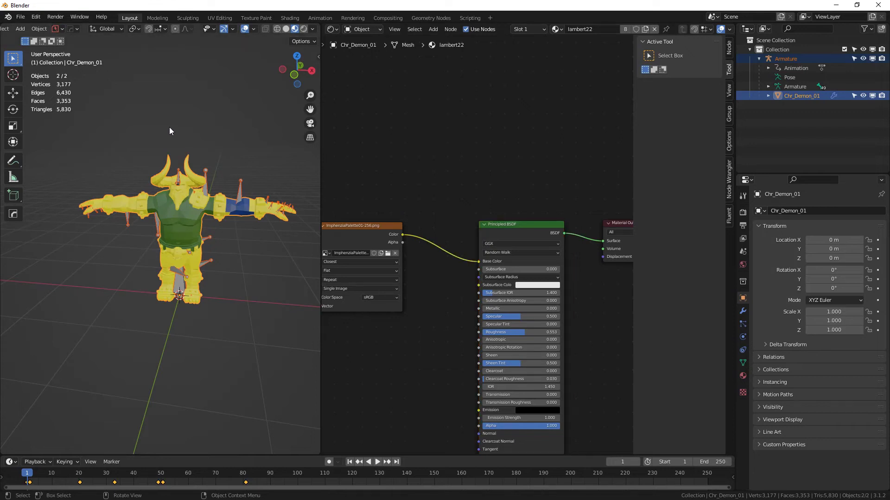
- Start an FBX export to the pasted BlenderImport folder, named DEMON
left_click(20, 17)
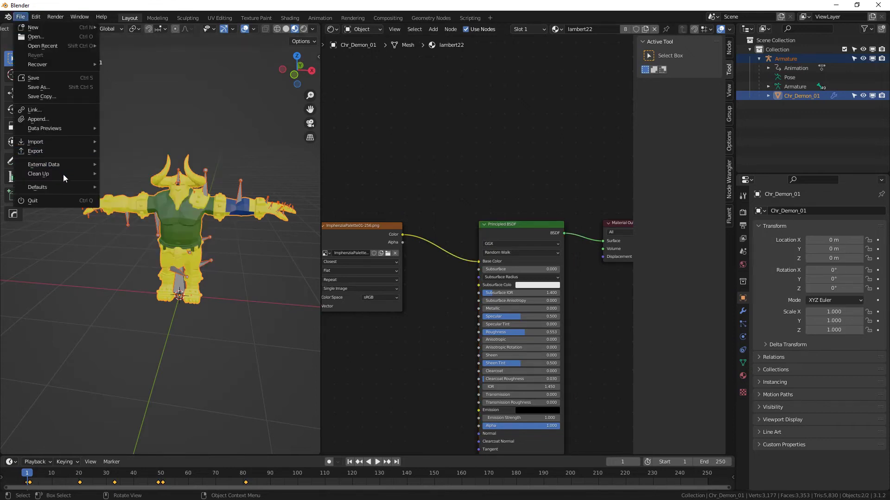
mouse_move(99, 152)
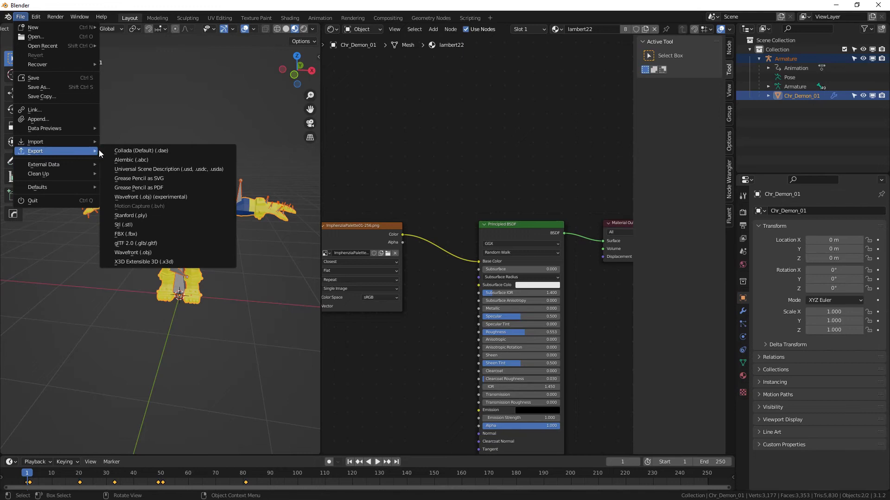
left_click(164, 234)
left_click(408, 107)
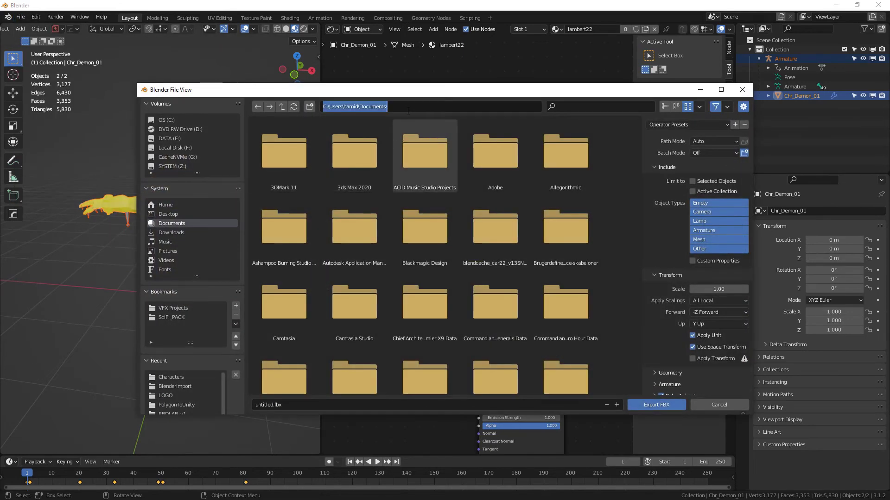
type("F:\\UNITY_LEARNING\\GAIA LOW POLY\\Assets\\BlenderImport")
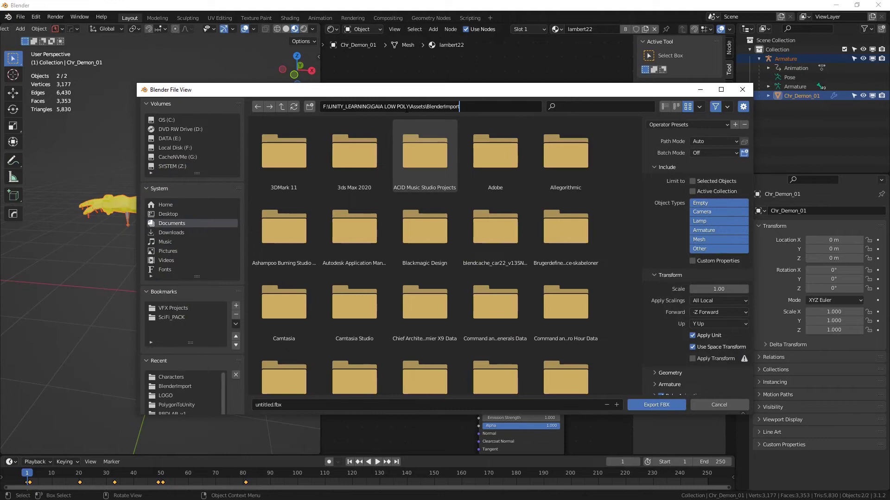
key("Return")
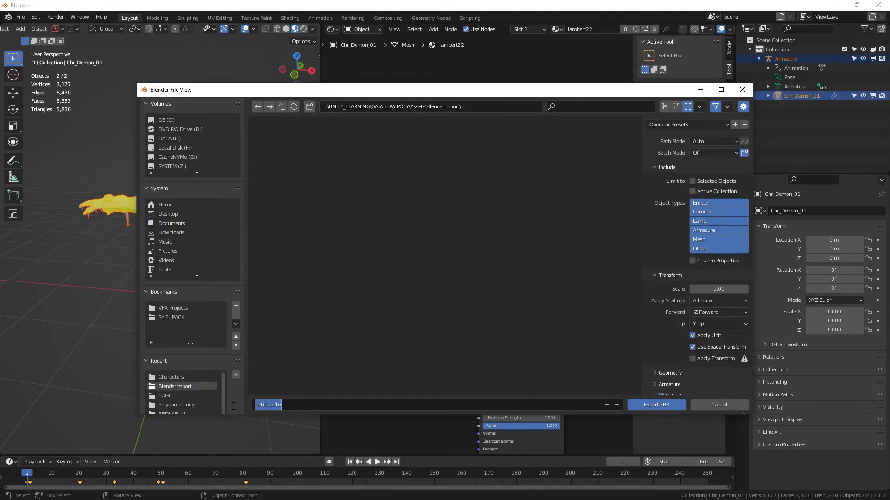
type("DEMON")
left_click(690, 182)
- Export only selected Armature, Mesh and Other objects with FBX Units Scale applied
left_click(692, 182)
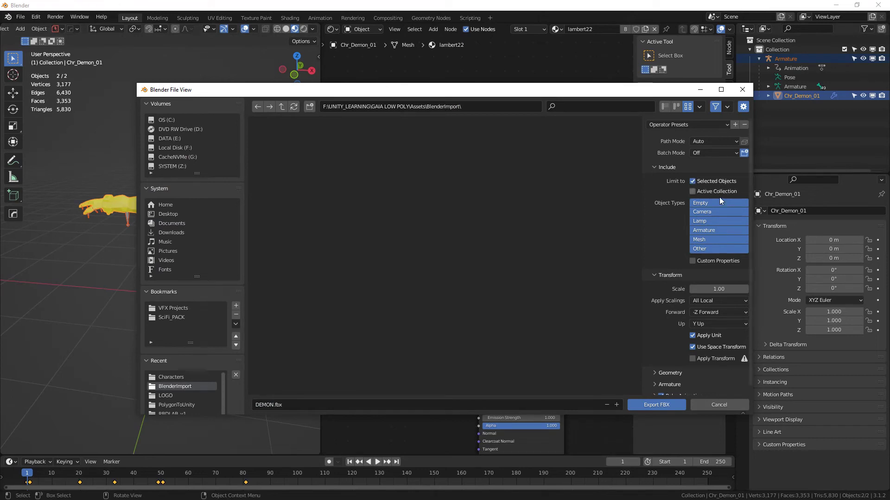
left_click(705, 232)
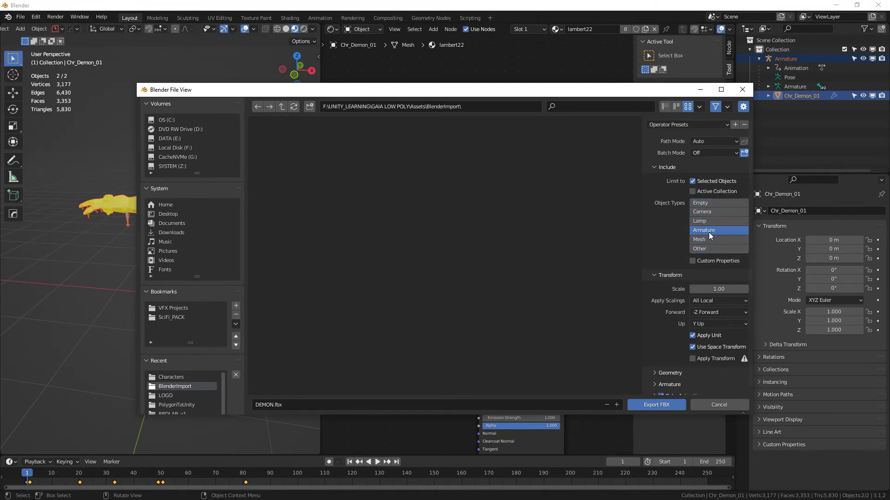
left_click(708, 239, "shift")
left_click(700, 249, "shift")
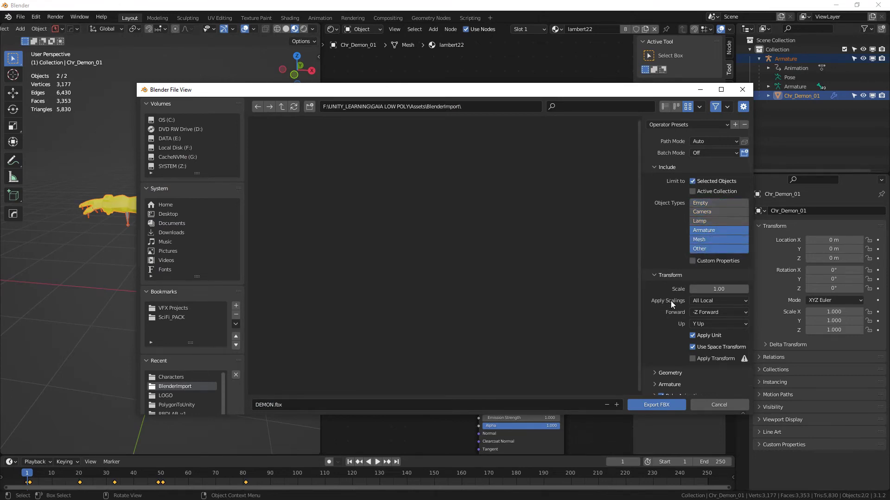
left_click(709, 302)
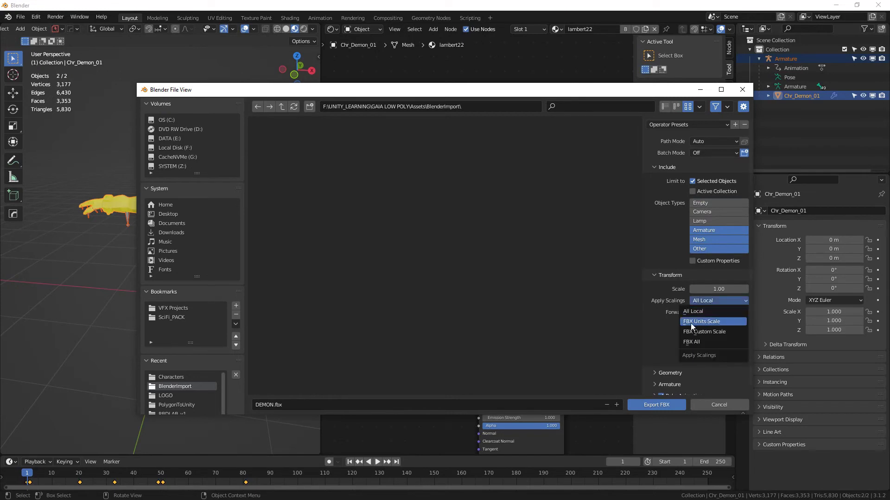
left_click(708, 323)
- Turn off Bake Animation in the FBX export options
left_click(654, 366)
scroll(657, 363, "down", 3)
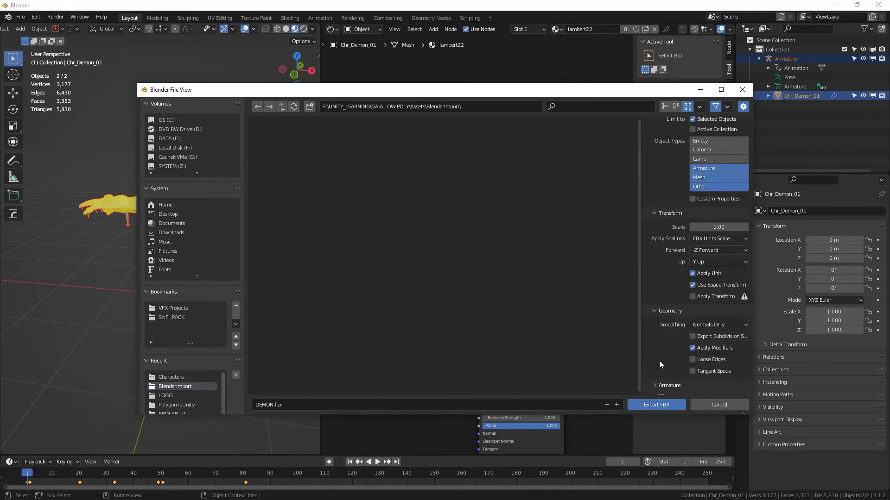
scroll(675, 349, "down", 2)
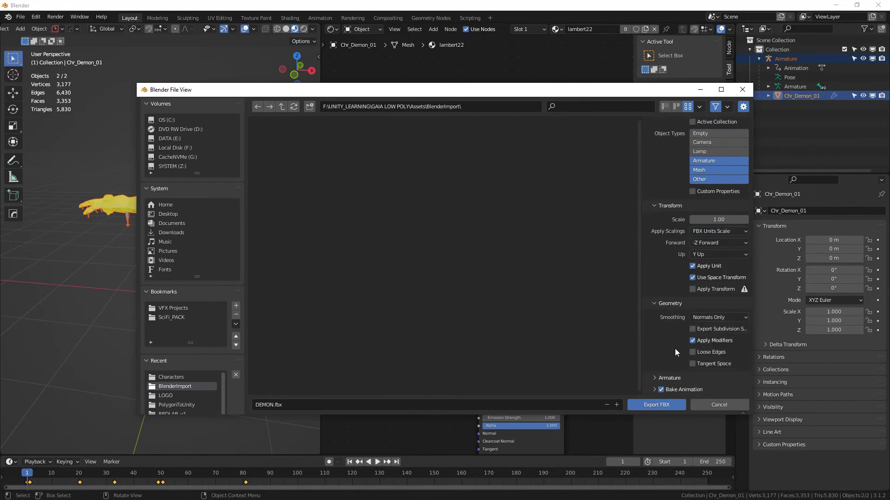
left_click(653, 378)
scroll(656, 368, "down", 3)
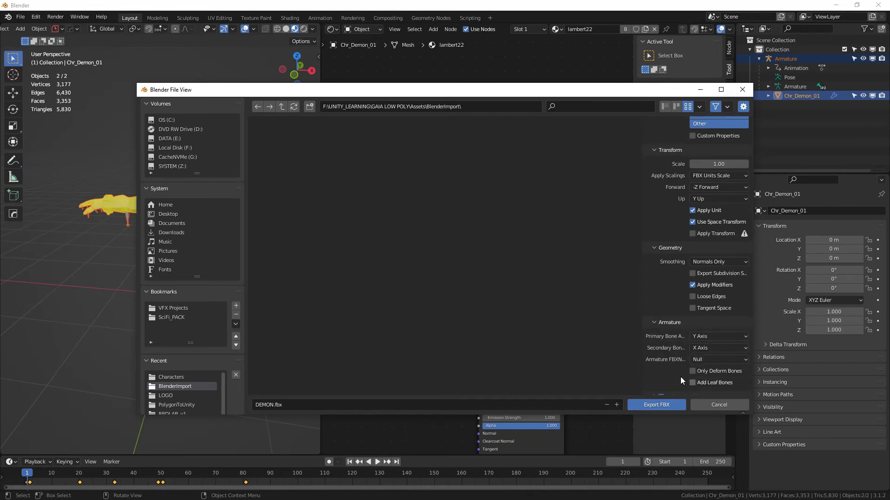
left_click(654, 325)
scroll(669, 371, "down", 2)
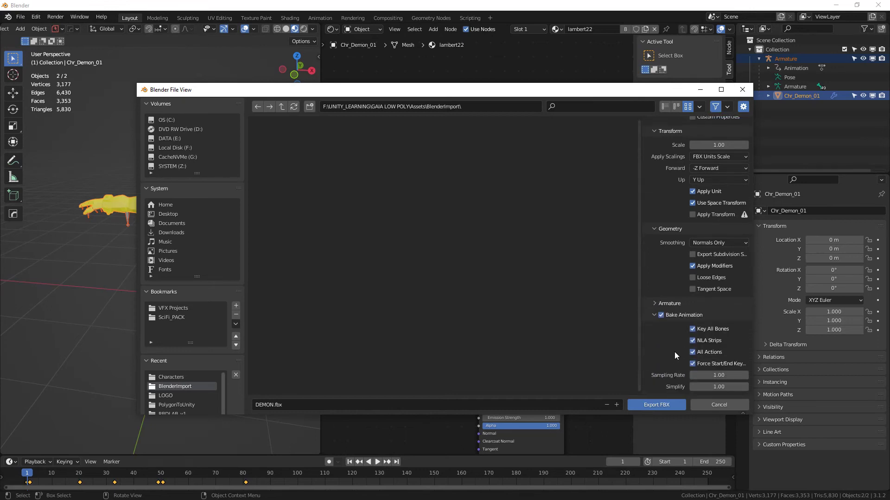
left_click(662, 316)
left_click(654, 315)
scroll(663, 351, "up", 4)
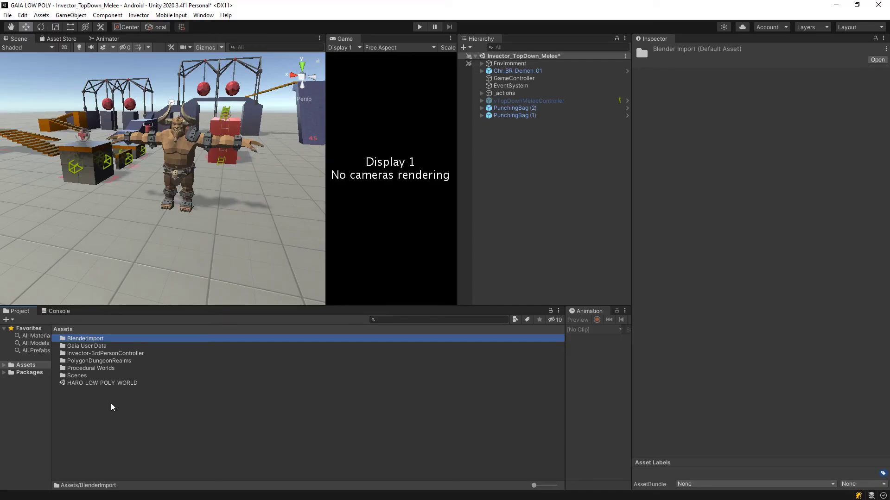
- Inspect the DEMON model and palette texture in BlenderImport, then select Chr_BR_Demon_01 in the scene
double_click(77, 339)
left_click(77, 340)
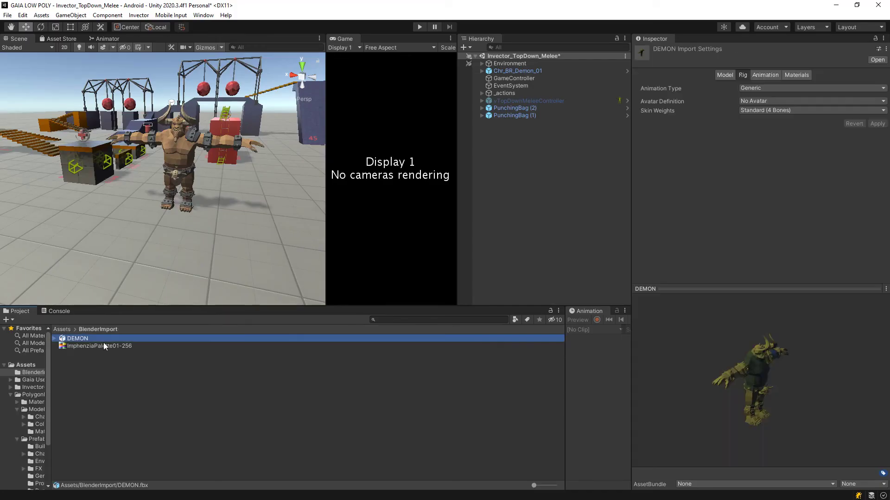
left_click(84, 346)
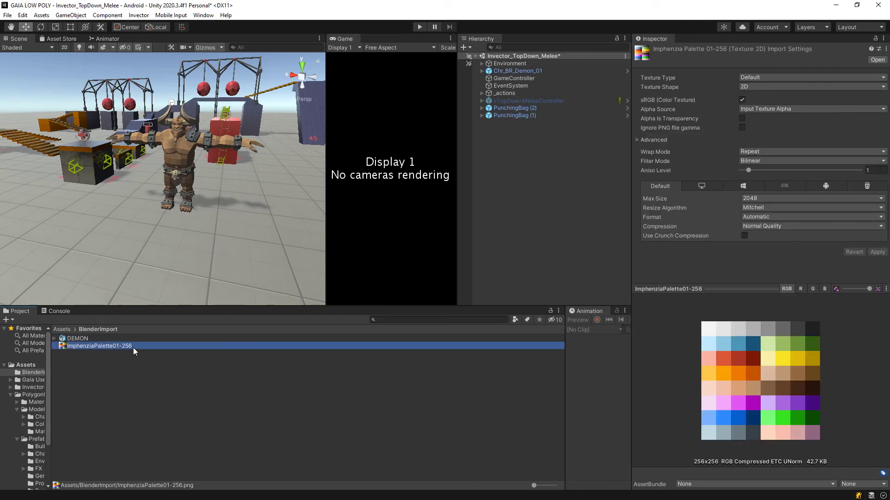
left_click(93, 339)
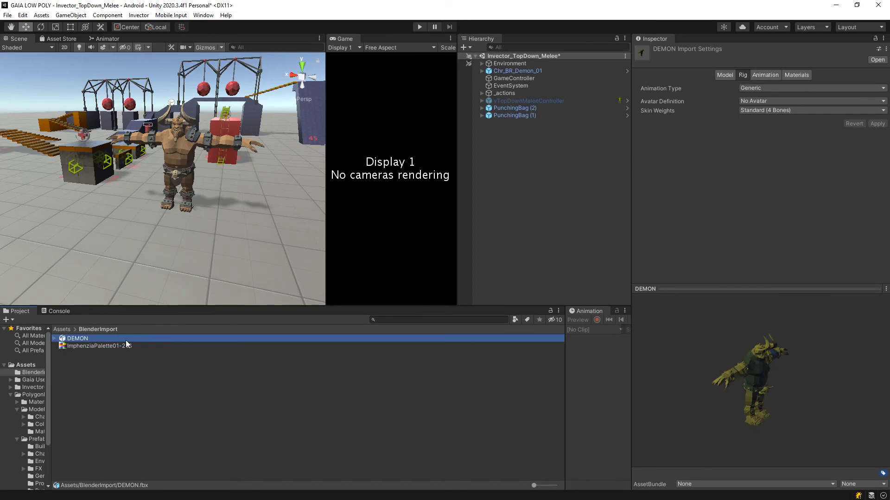
left_click(197, 133)
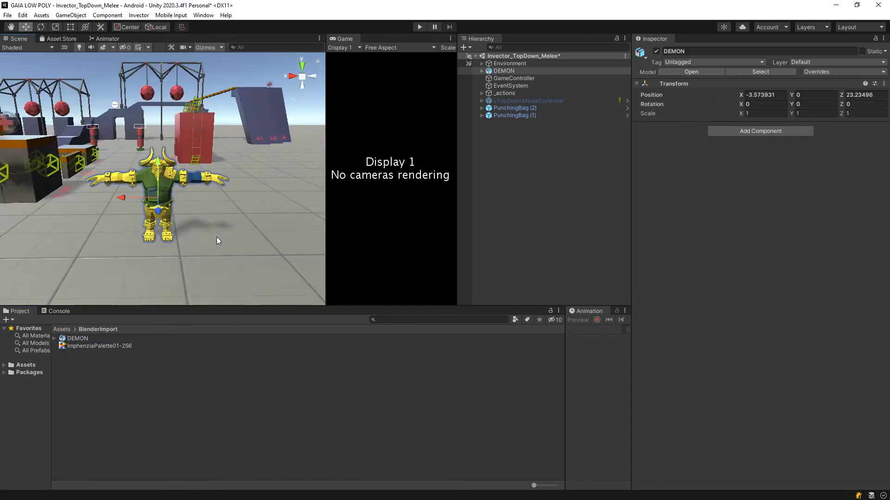
middle_click_drag(215, 237, 217, 235)
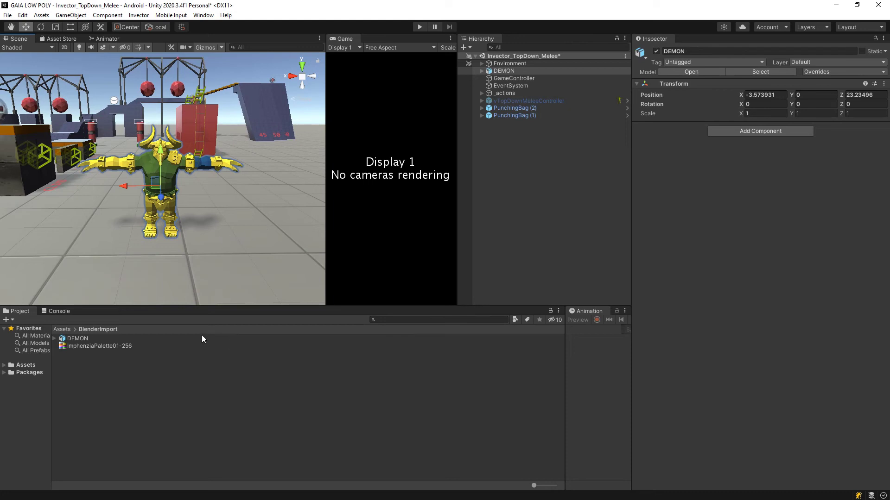
- Set the DEMON model's Animation Type to Humanoid, apply it, and drag DEMON into the scene
left_click(77, 340)
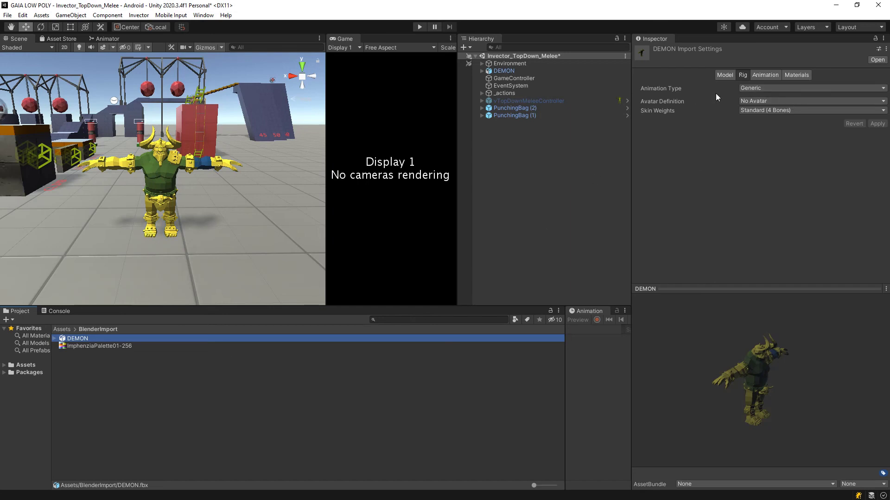
left_click(768, 87)
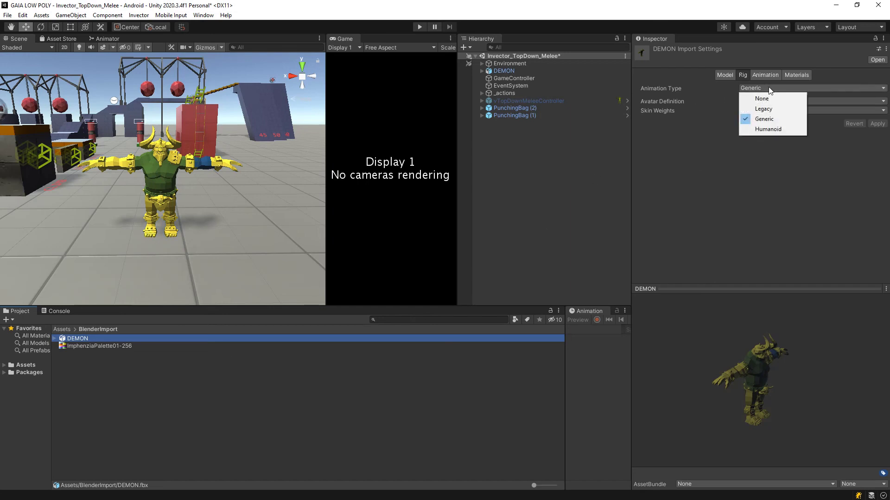
left_click(771, 125)
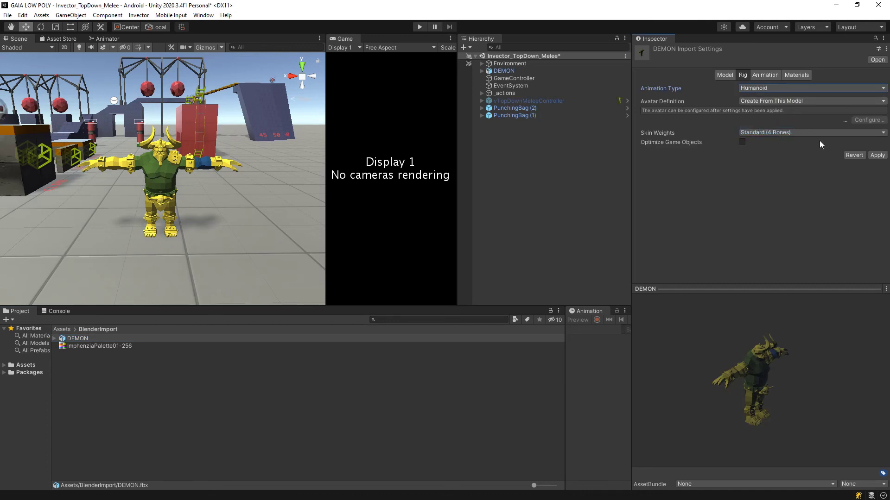
left_click(877, 155)
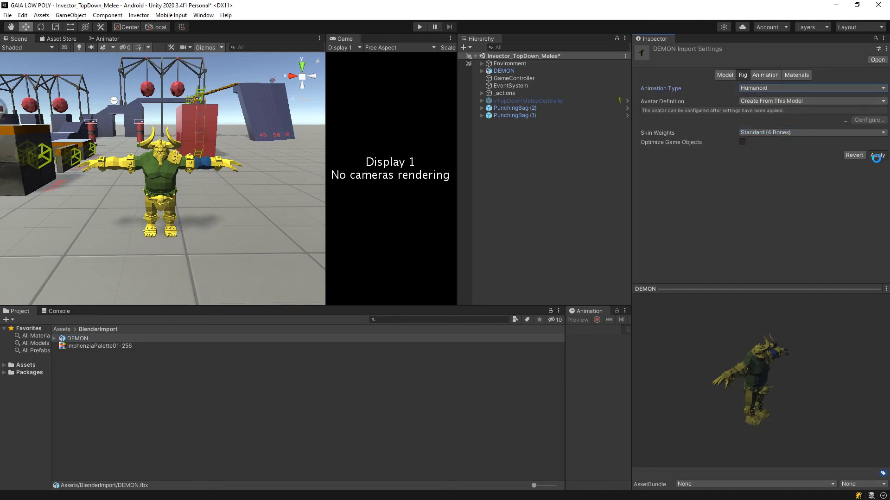
left_click(79, 339)
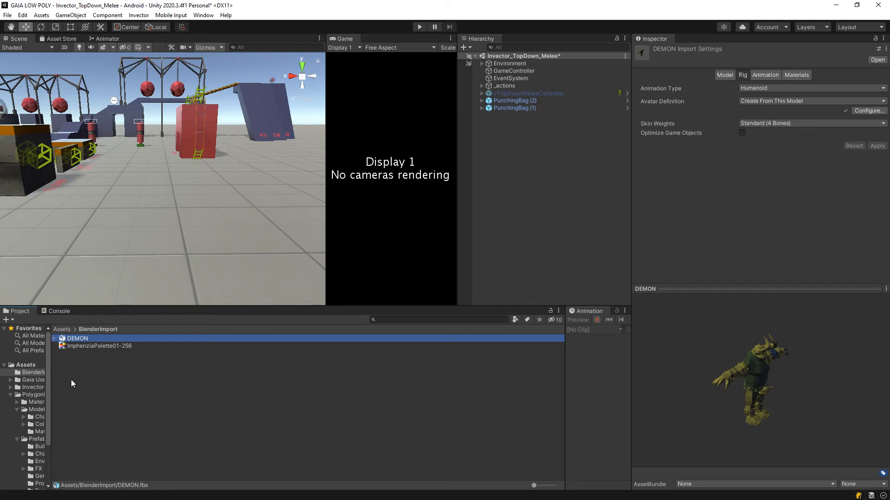
left_click_drag(77, 338, 142, 235)
- Create an Invector melee controller from DEMON with the Character Creator
left_click(138, 15)
mouse_move(195, 37)
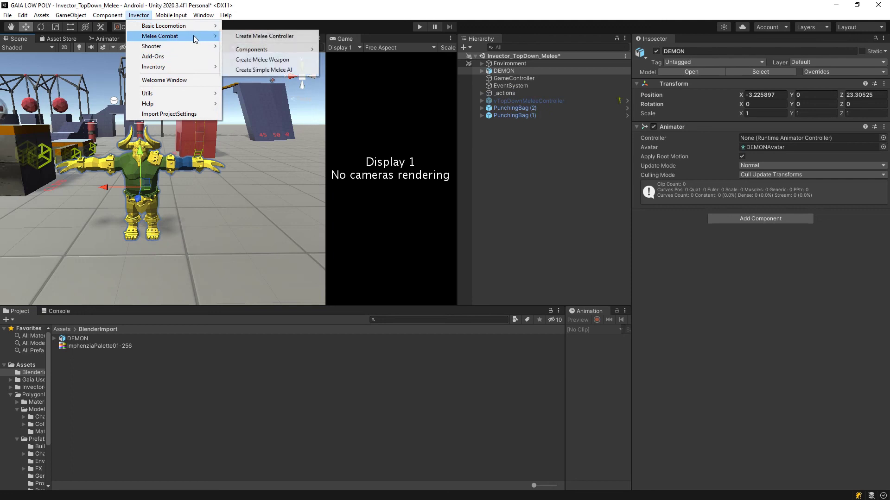
left_click(264, 37)
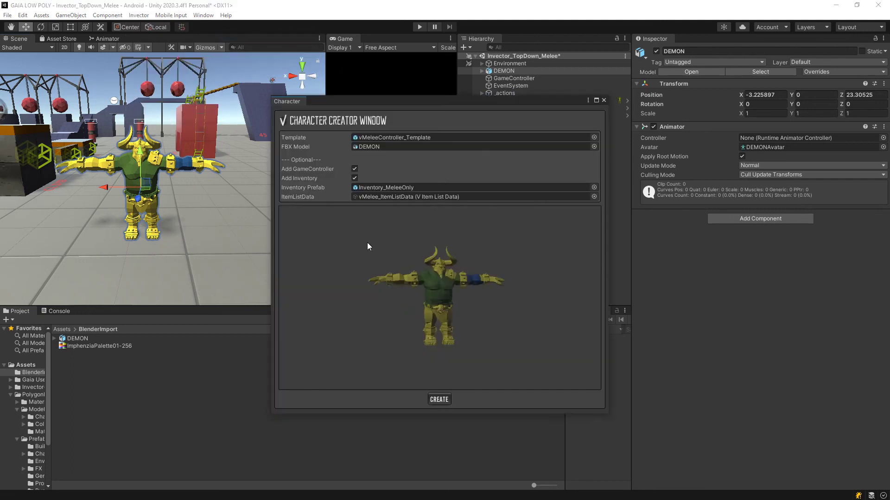
left_click(438, 399)
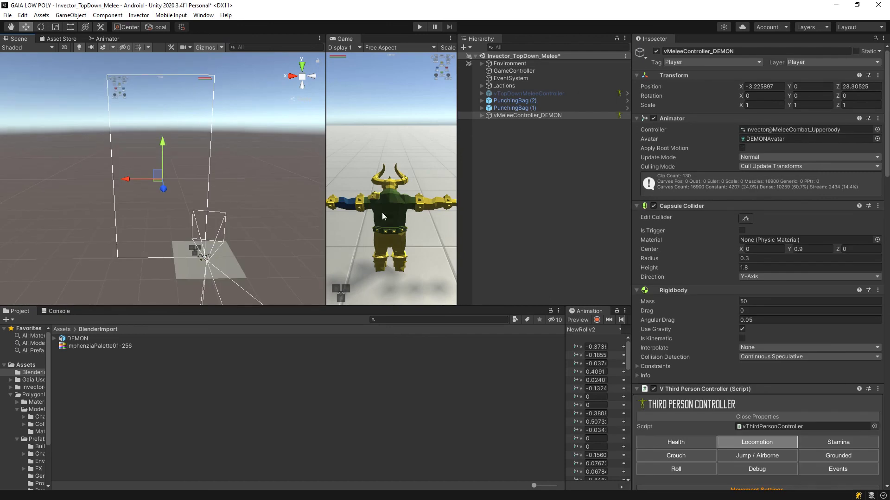
- Enter Play mode and walk the demon around the level with S and W
key("ctrl+p")
key("s")
key("s")
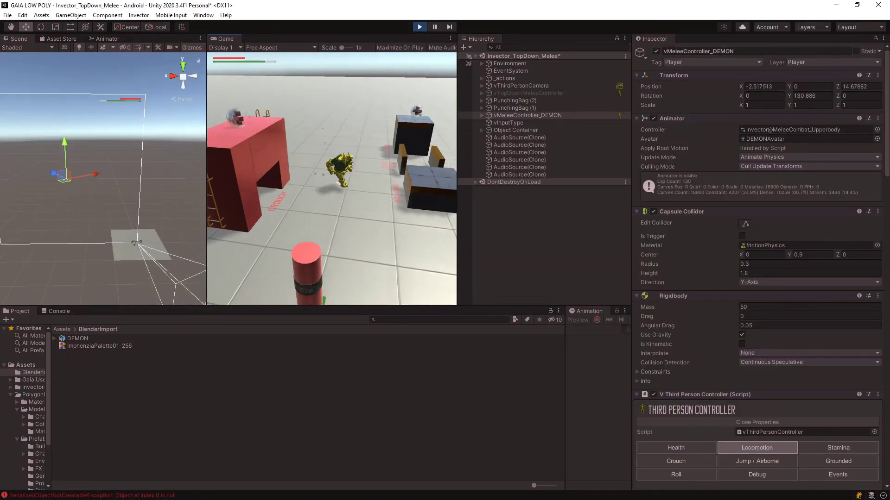
key("w")
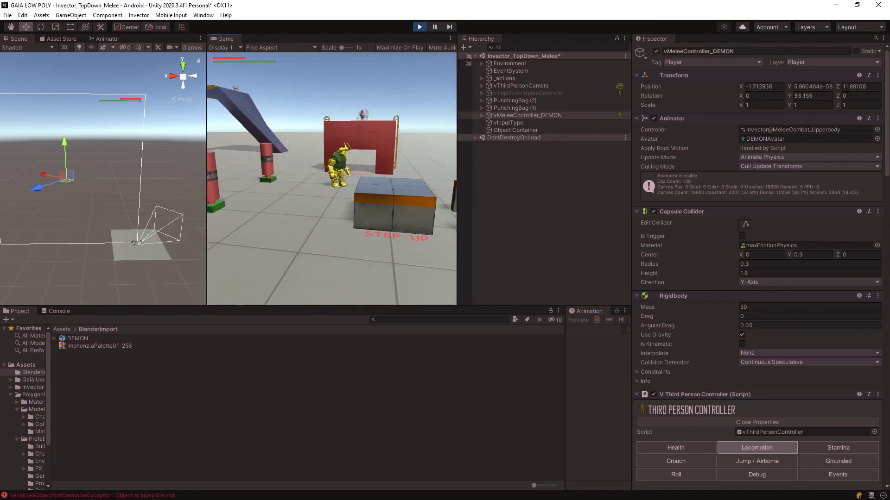